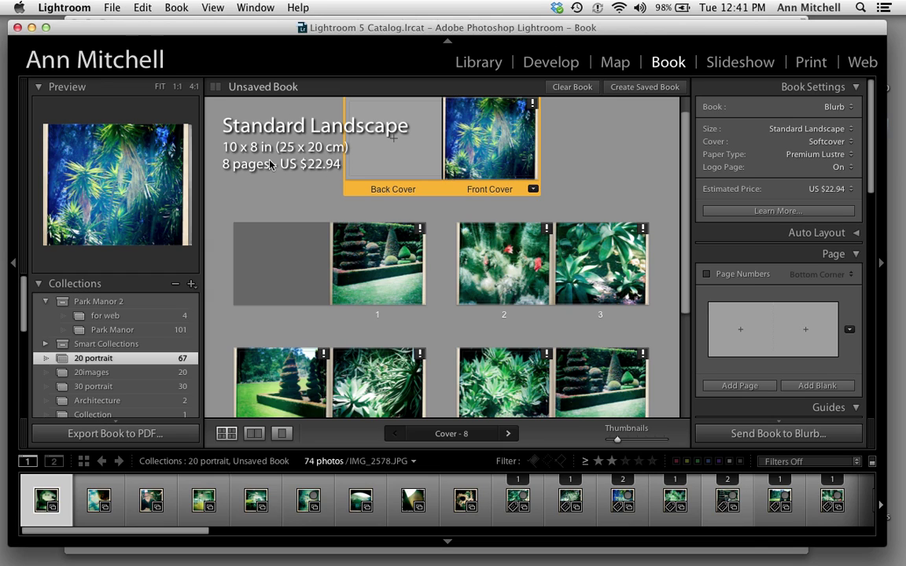
# Hide the info overlay in the book view and clear all photos and pages from the unsaved book
pyautogui.click(212, 6)
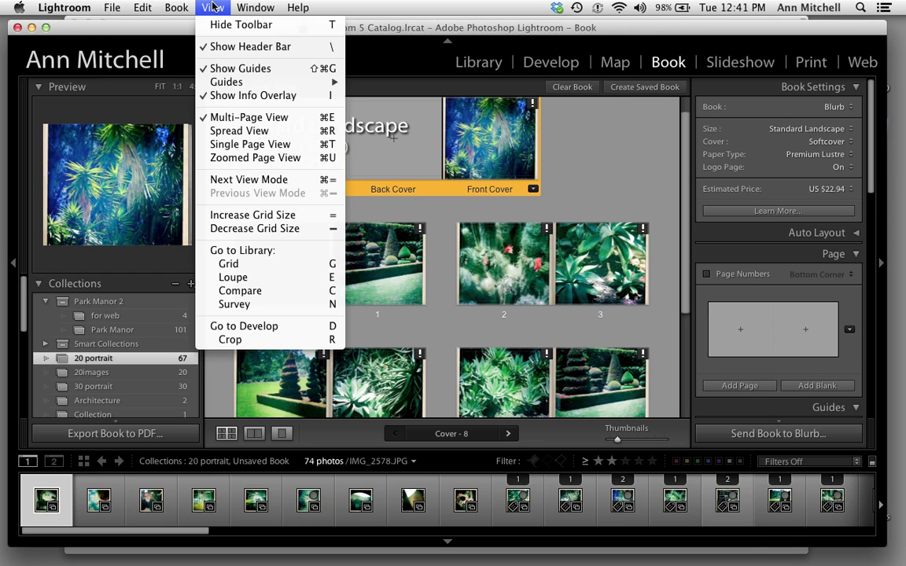
pyautogui.click(221, 96)
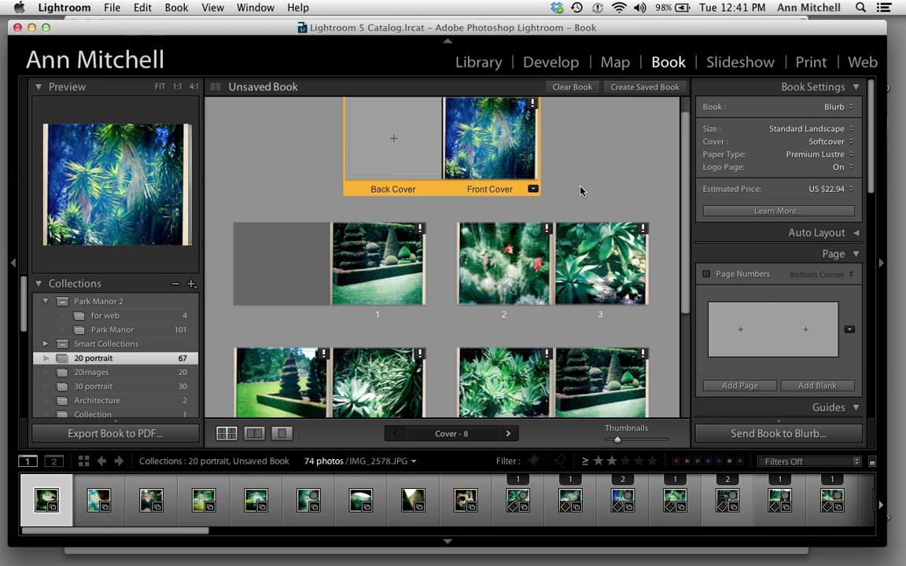
pyautogui.scroll(2, 580, 191)
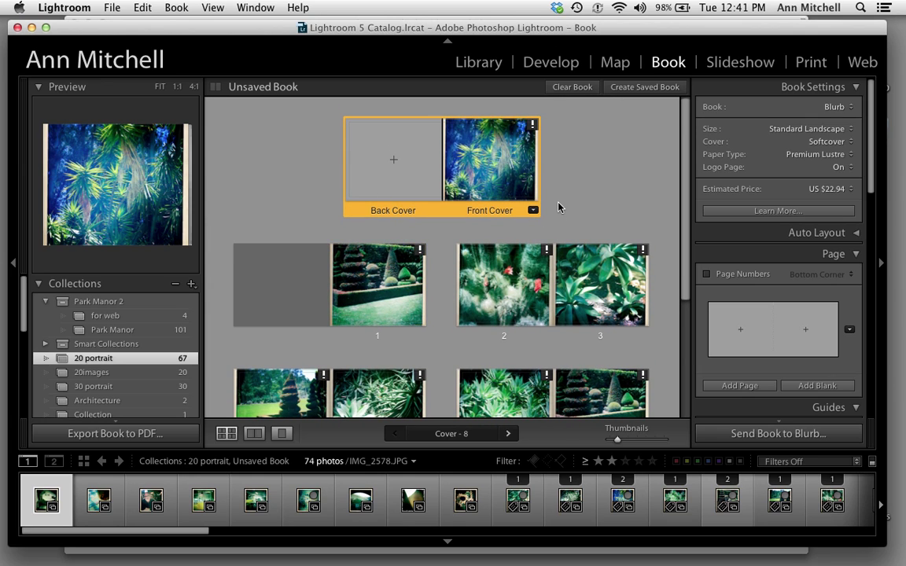
pyautogui.click(578, 91)
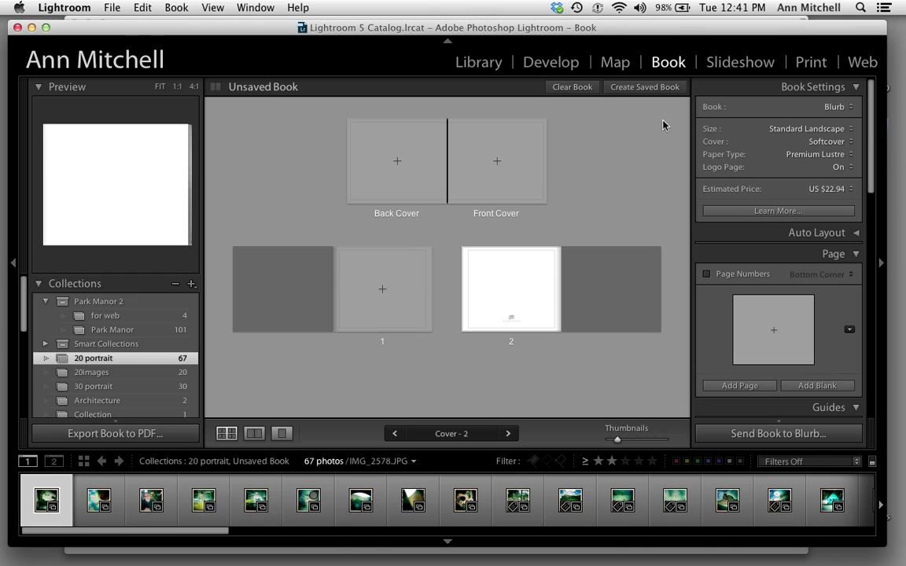
# Set the book output to PDF and its size to Standard Portrait 8 x 10 in, accepting the relayout
pyautogui.click(851, 109)
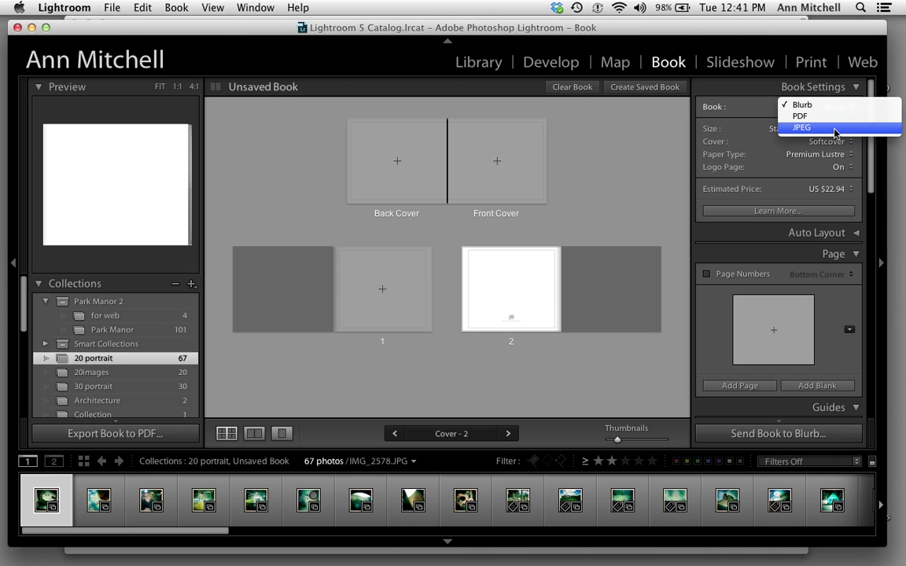
pyautogui.click(829, 117)
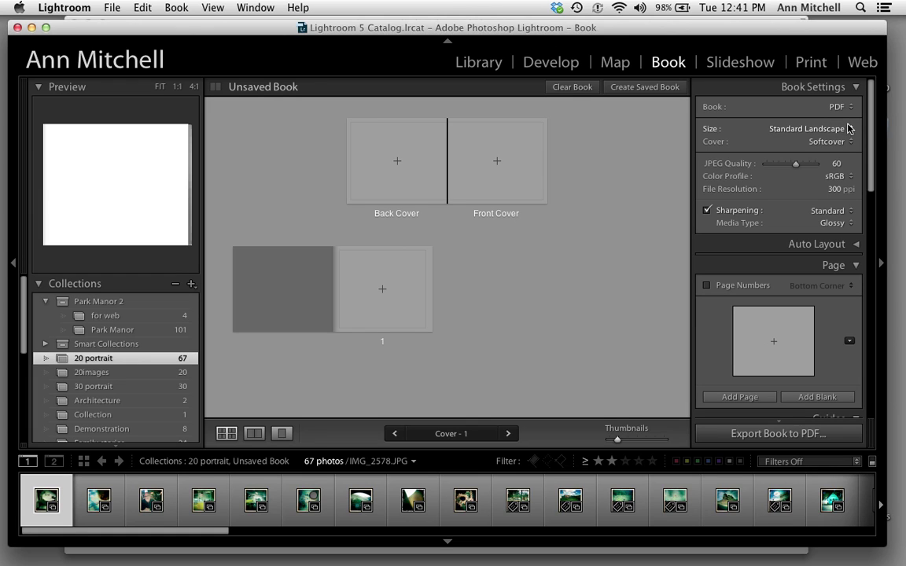
pyautogui.click(853, 130)
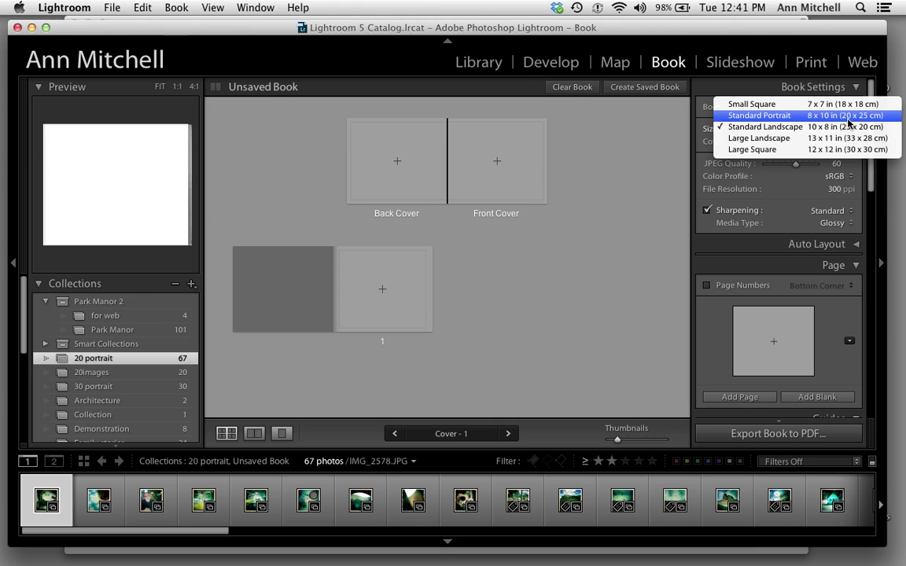
pyautogui.click(847, 118)
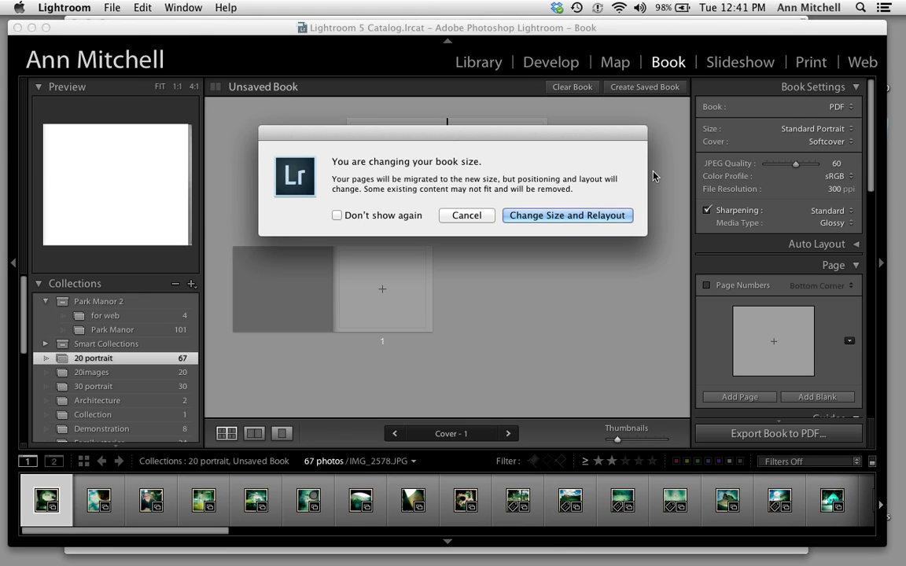
pyautogui.click(607, 215)
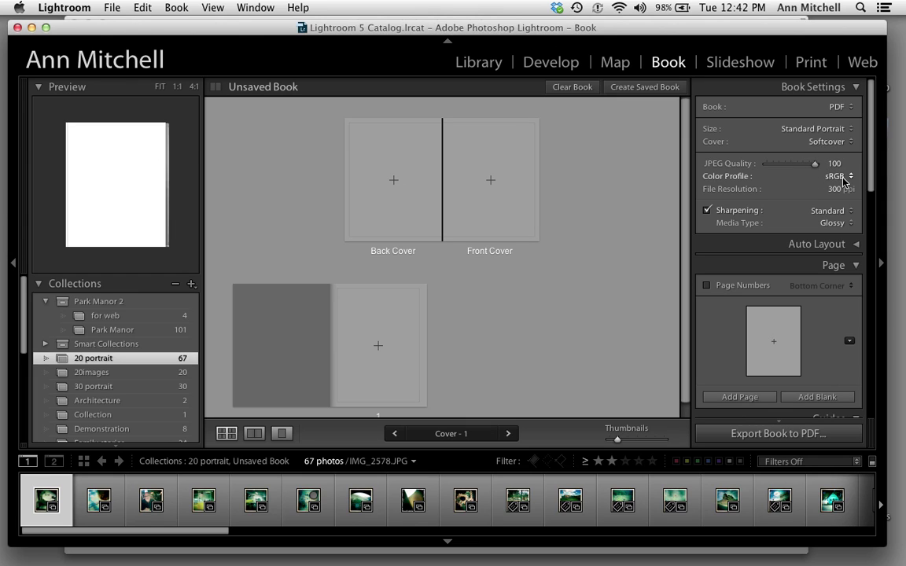
# Set the book to No Cover and its color profile to Pro Photo RGB
pyautogui.click(850, 143)
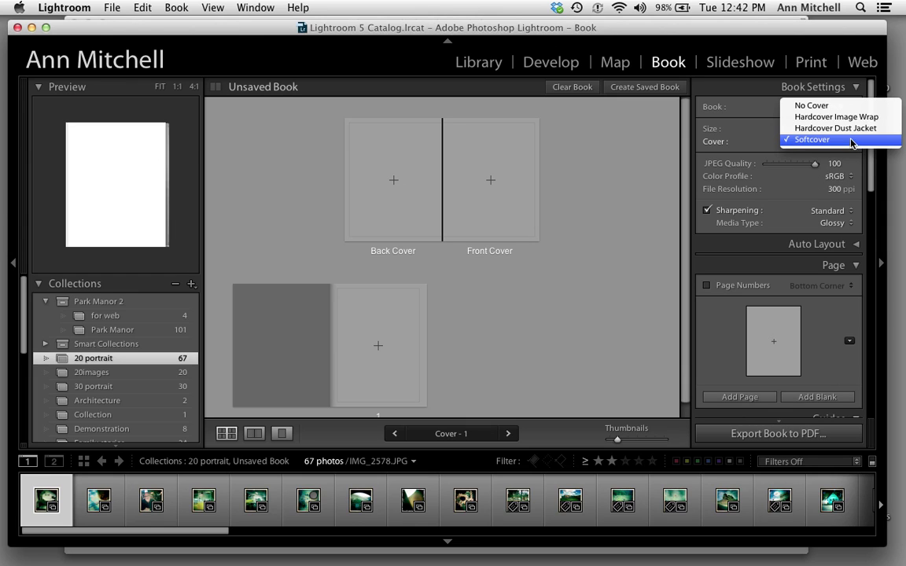
pyautogui.click(835, 105)
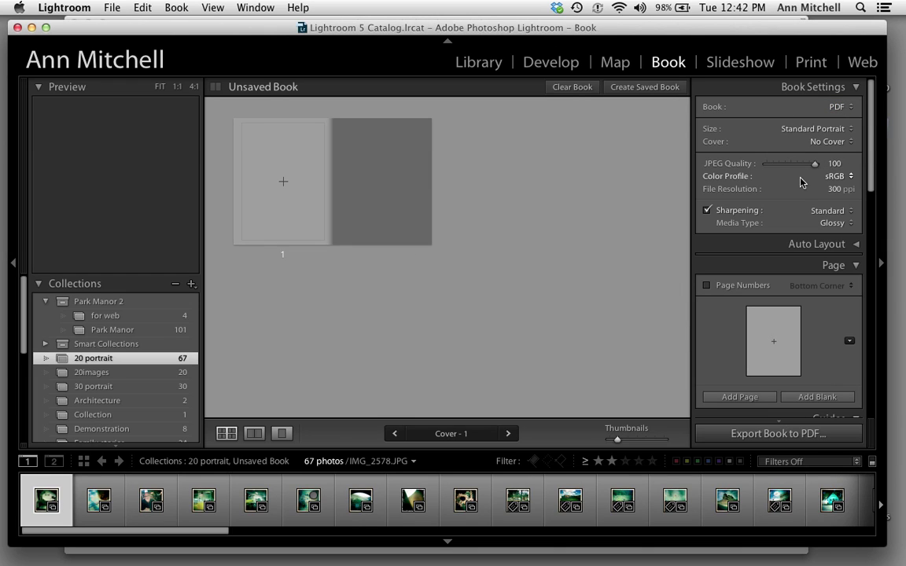
pyautogui.click(849, 178)
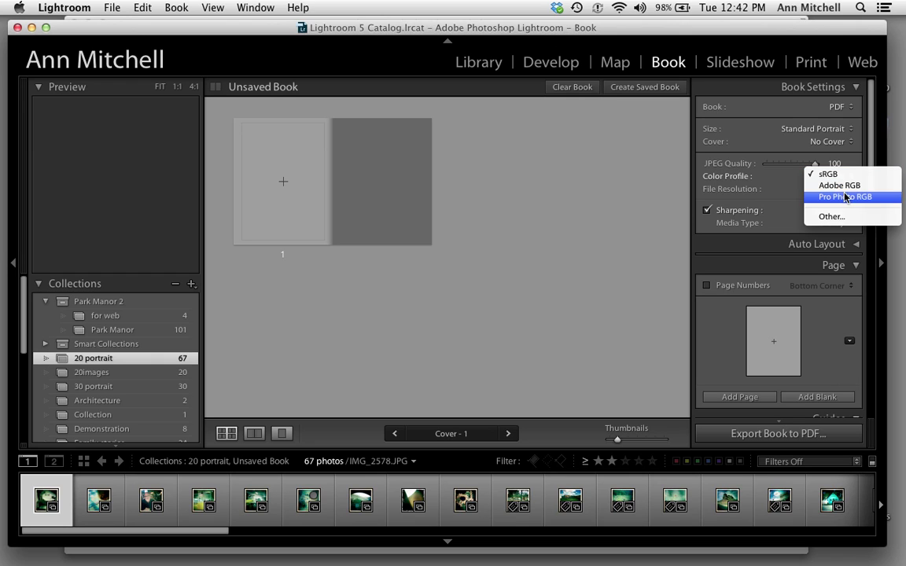
pyautogui.click(843, 195)
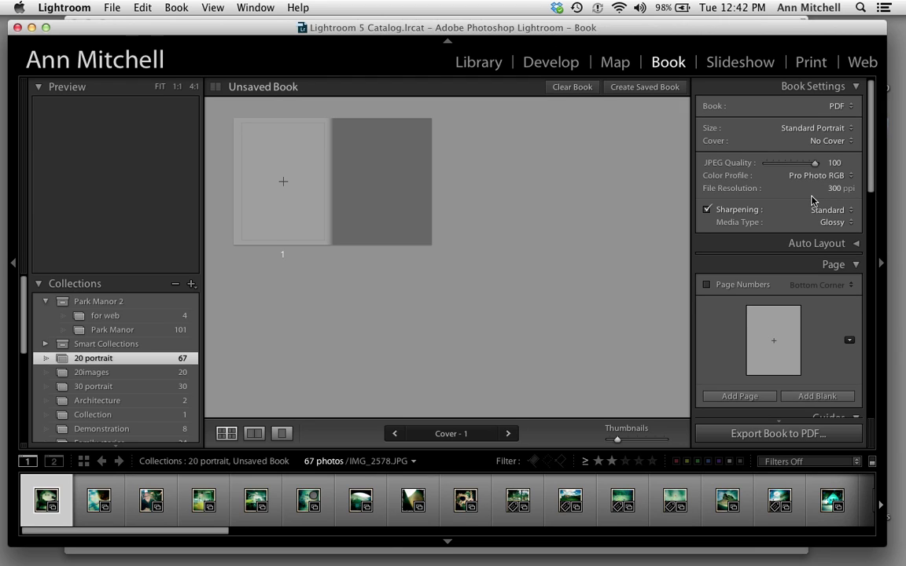
# Add four more single-photo pages to the book, for five pages in all
pyautogui.scroll(-3, 813, 201)
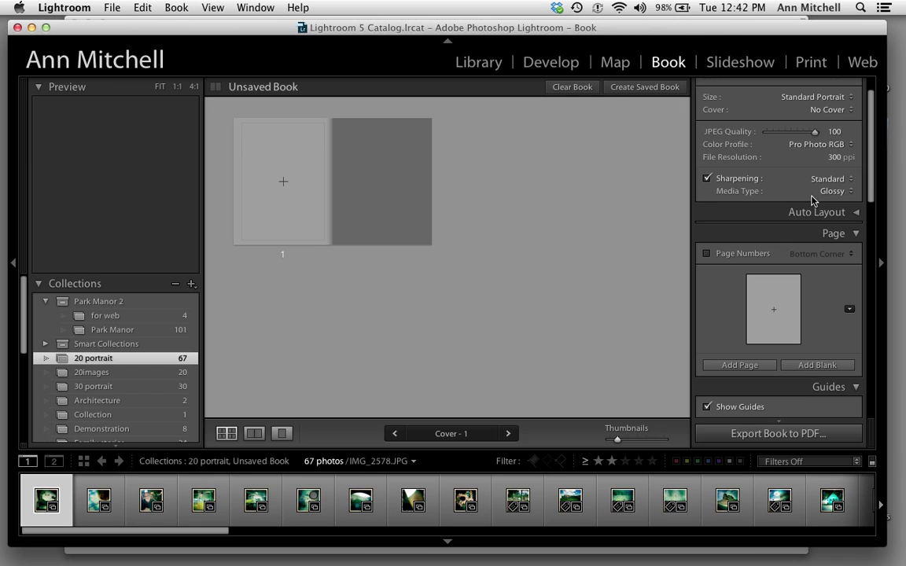
pyautogui.scroll(-4, 813, 200)
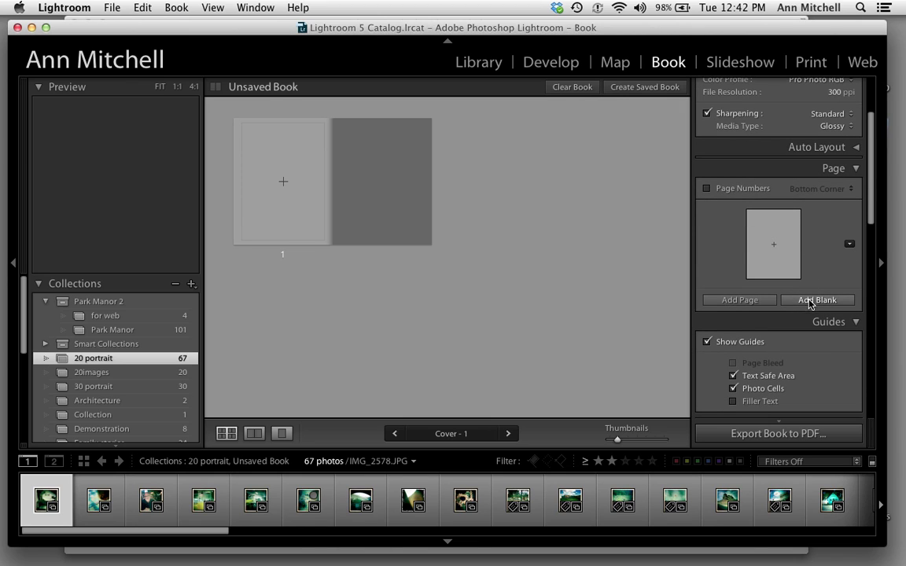
pyautogui.click(768, 303)
pyautogui.click(766, 303)
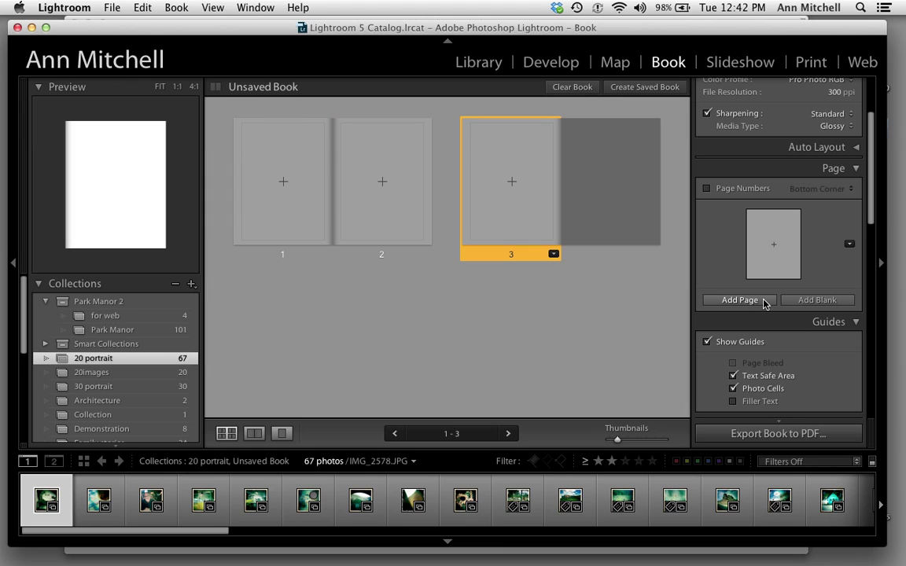
pyautogui.click(764, 302)
pyautogui.click(764, 302)
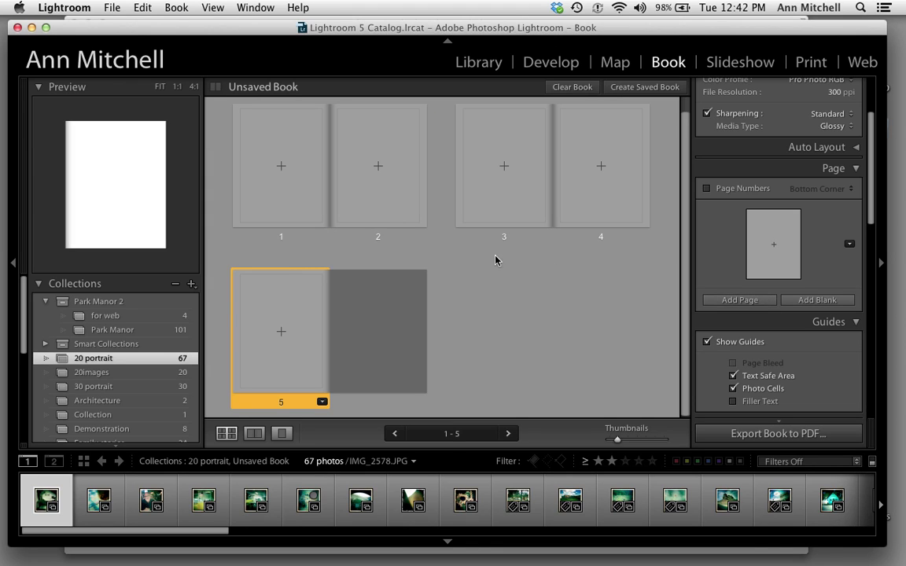
# Change page 2 to the three-photo layout with two small cells above one large cell
pyautogui.click(373, 185)
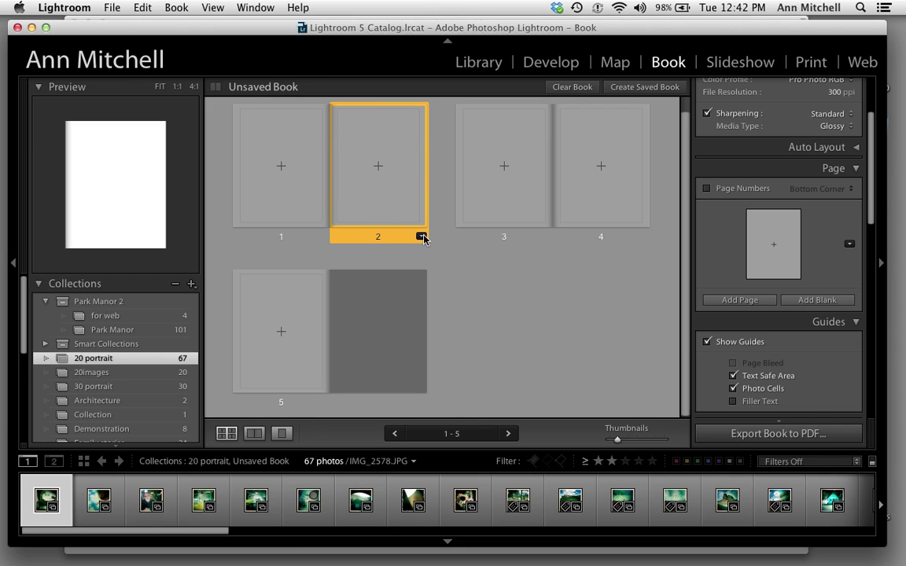
pyautogui.click(421, 237)
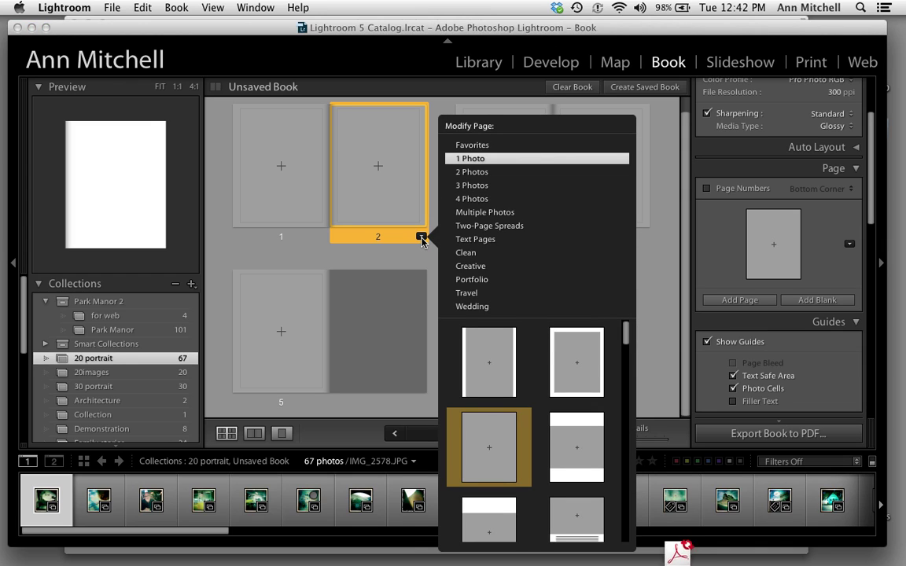
pyautogui.click(477, 186)
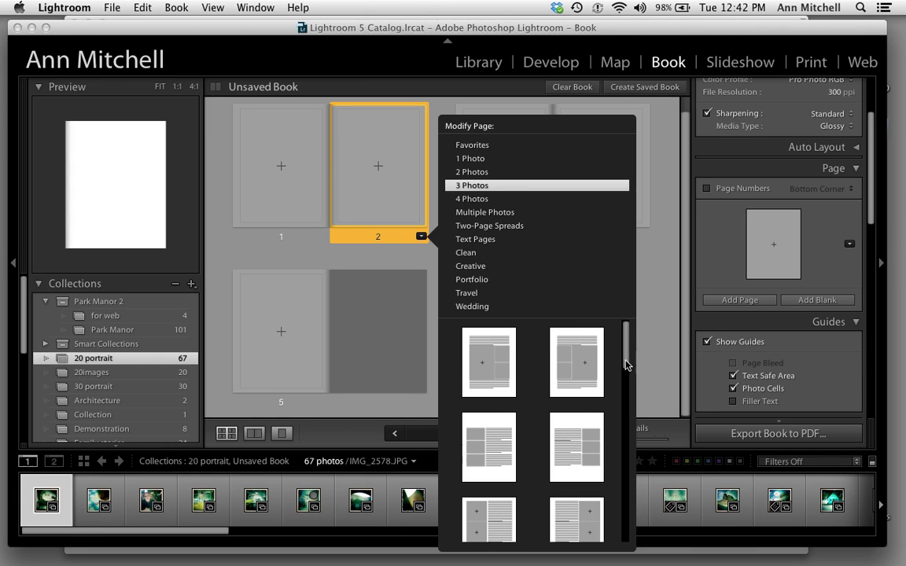
pyautogui.scroll(-1, 626, 381)
pyautogui.scroll(-5, 626, 380)
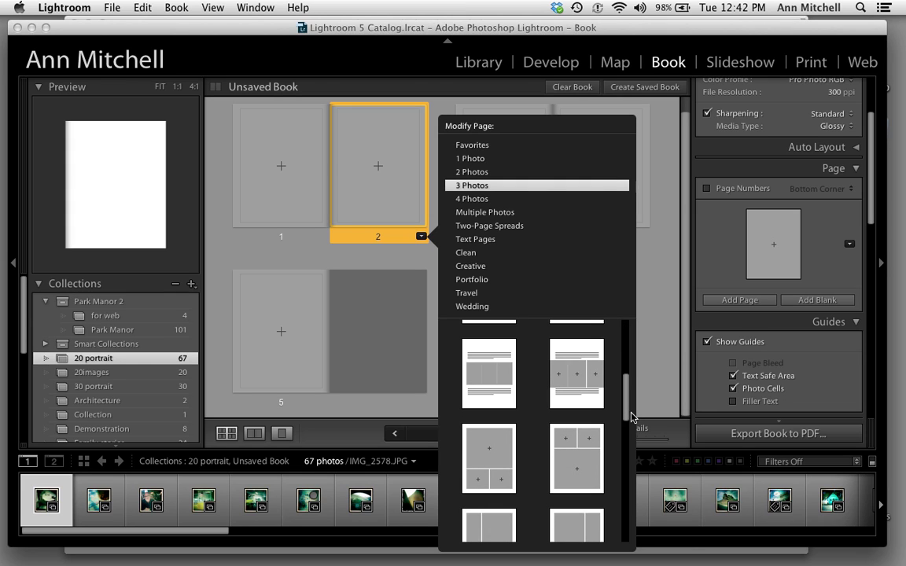
pyautogui.click(577, 464)
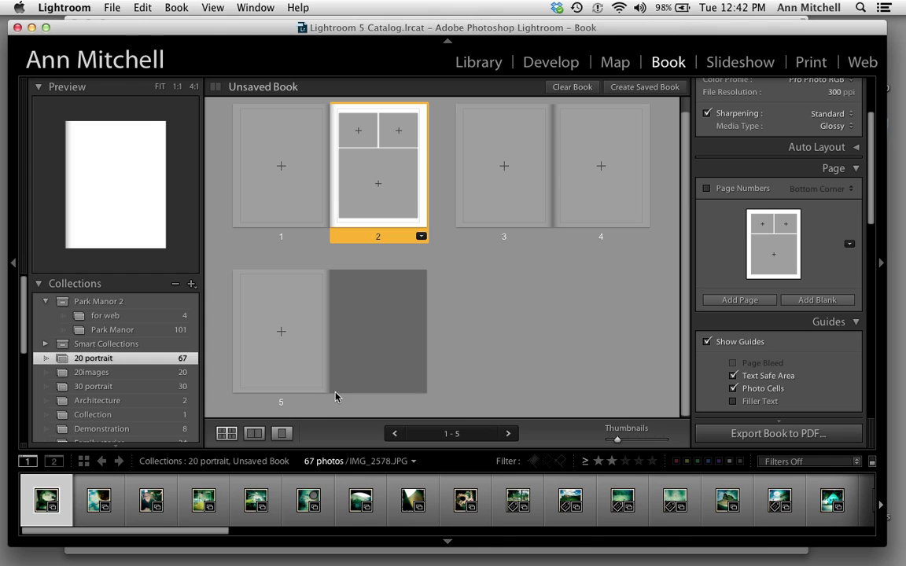
# Place IMG_2489 in the large lower cell of page 2 and IMG_2518 in its upper-right cell
pyautogui.click(92, 503)
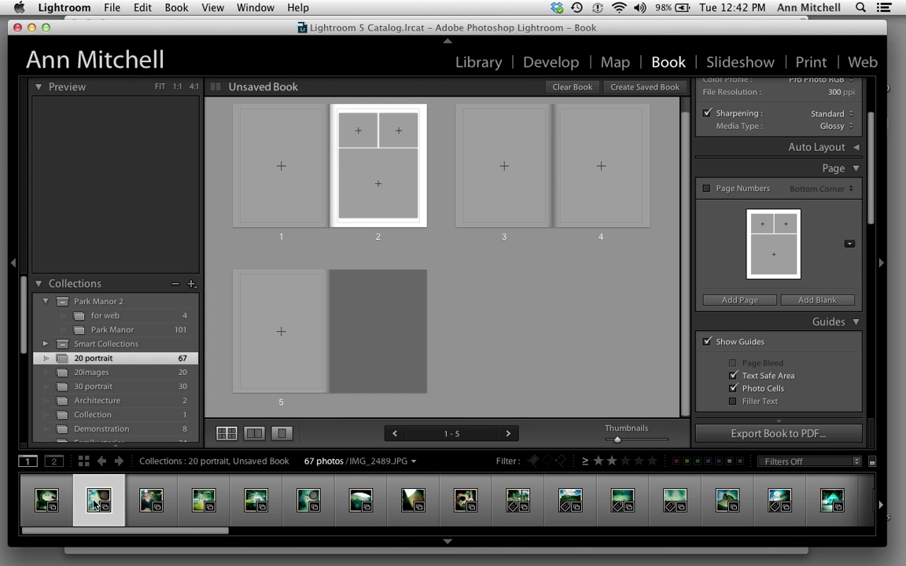
pyautogui.moveTo(92, 503); pyautogui.dragTo(371, 193)
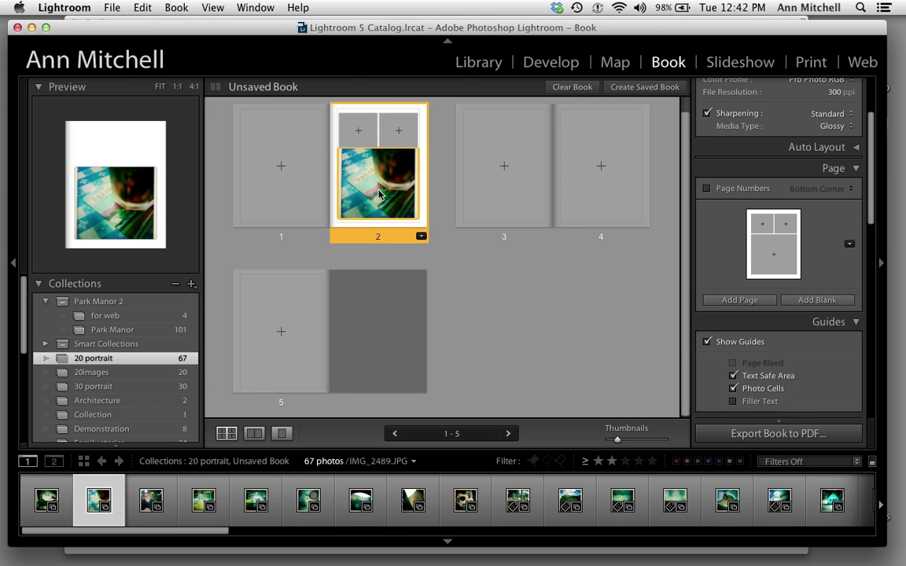
pyautogui.click(306, 504)
pyautogui.moveTo(306, 504); pyautogui.dragTo(395, 136)
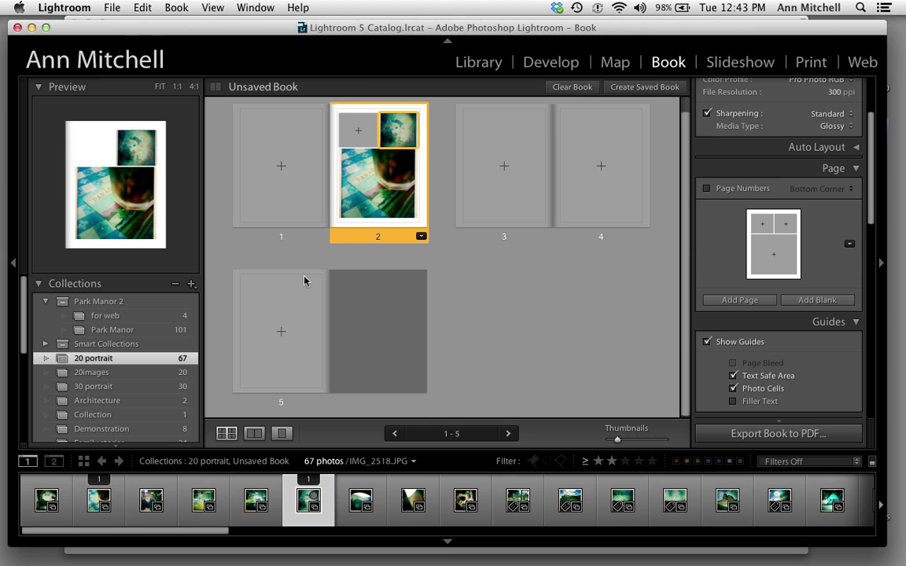
# Show page 2 on its own and move the painted portrait photo into the large lower cell
pyautogui.click(255, 438)
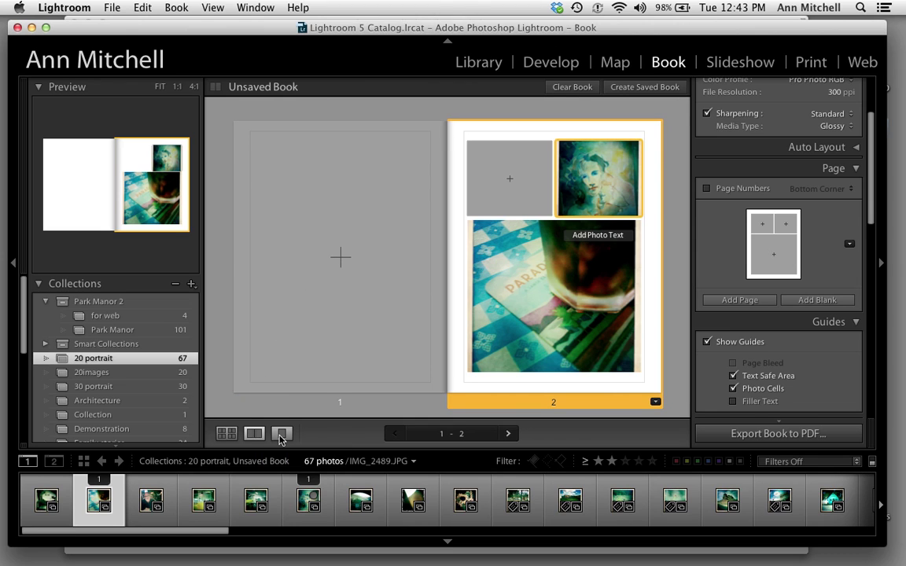
pyautogui.click(281, 435)
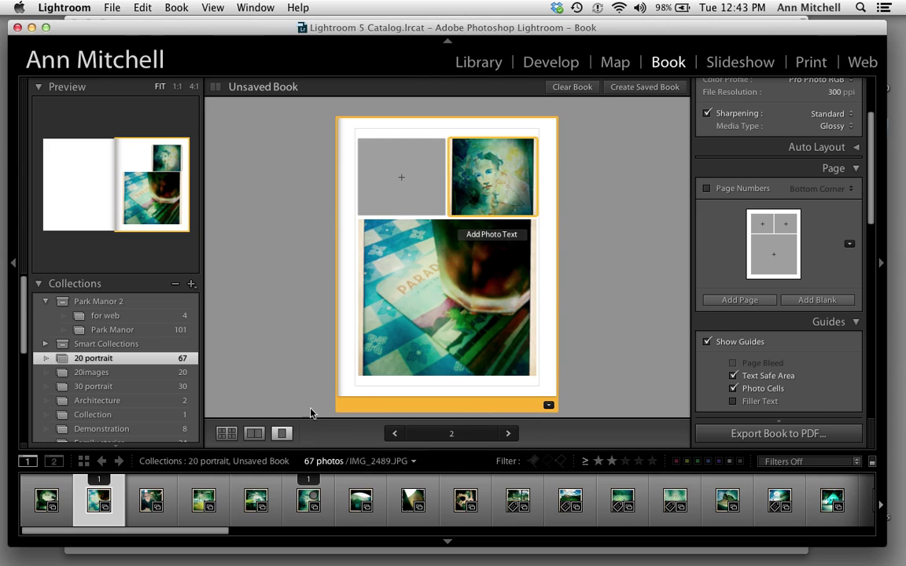
pyautogui.moveTo(496, 197); pyautogui.dragTo(452, 267)
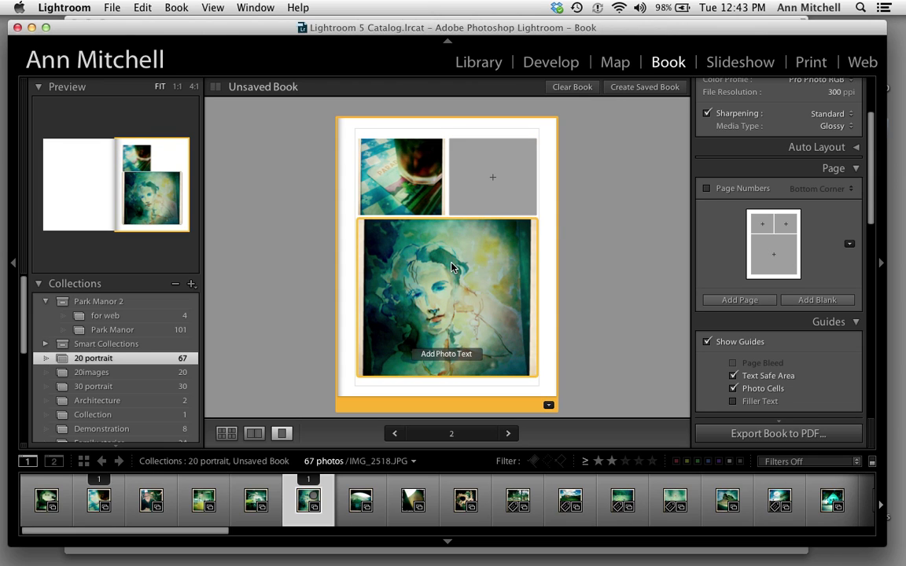
# Change page 2 to the four-photo layout with a two-by-two grid and place IMG_2521 in the lower-left cell
pyautogui.click(548, 407)
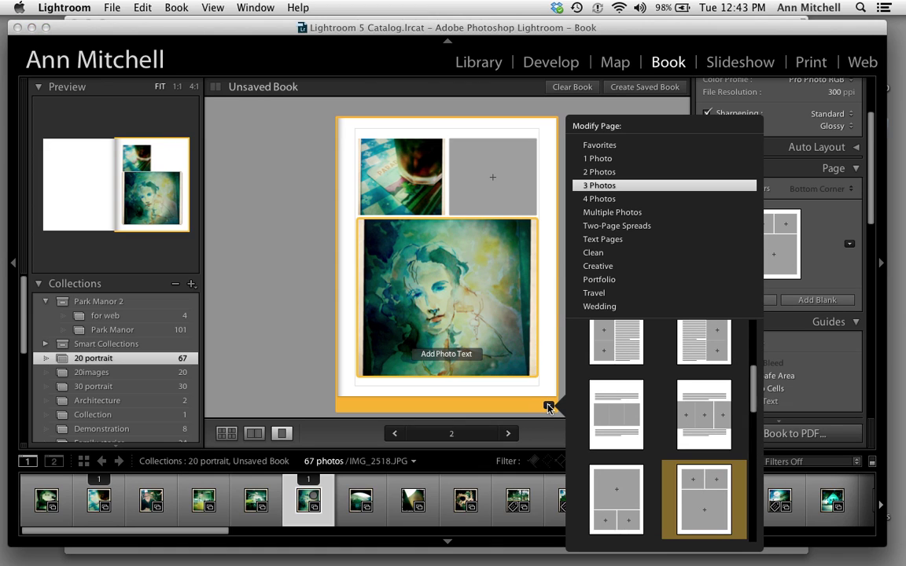
pyautogui.click(599, 200)
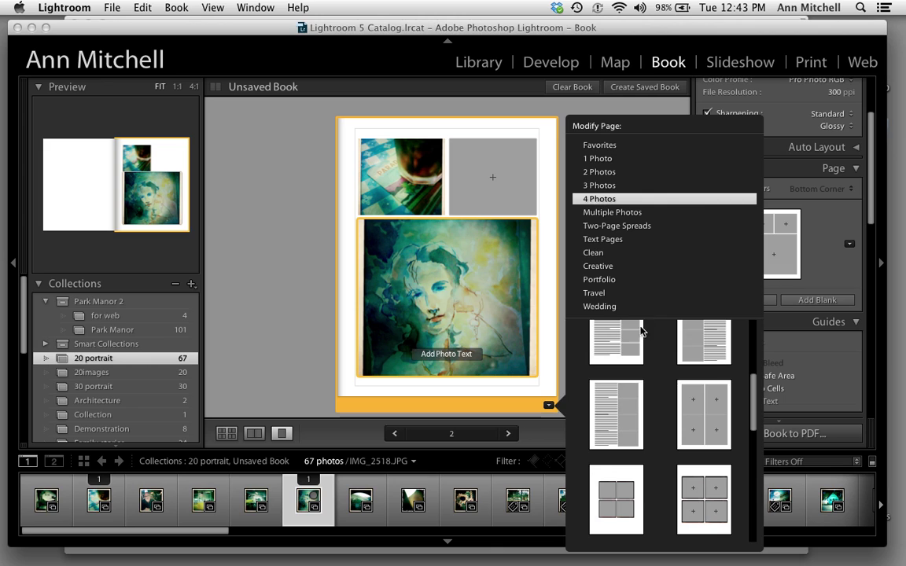
pyautogui.press('Escape')
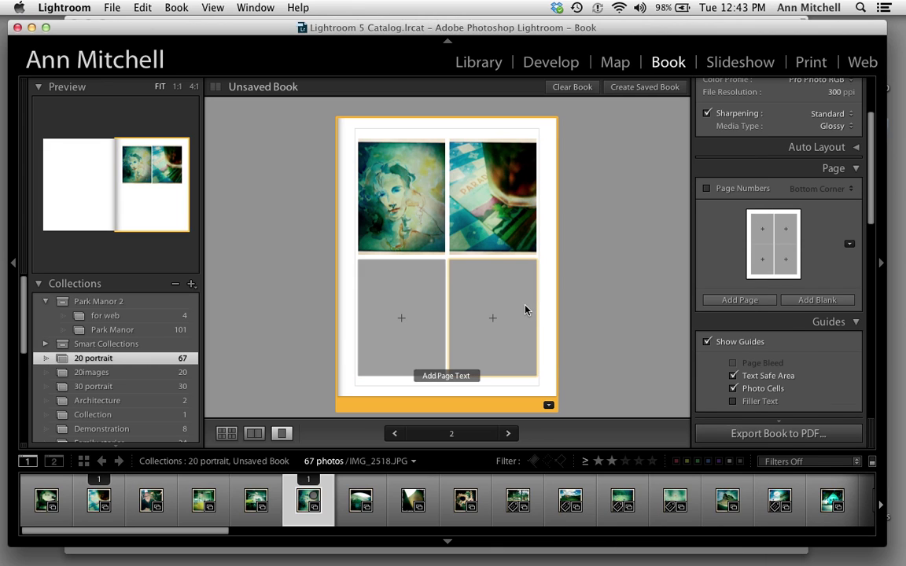
pyautogui.moveTo(357, 446); pyautogui.dragTo(388, 351)
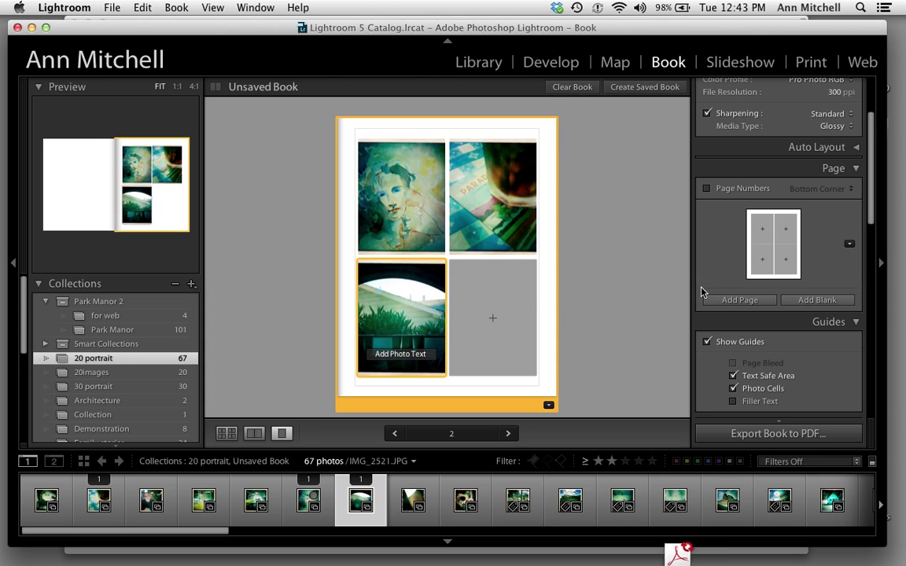
# Turn off the display of guides on the book pages
pyautogui.scroll(-1, 704, 295)
pyautogui.scroll(-2, 703, 295)
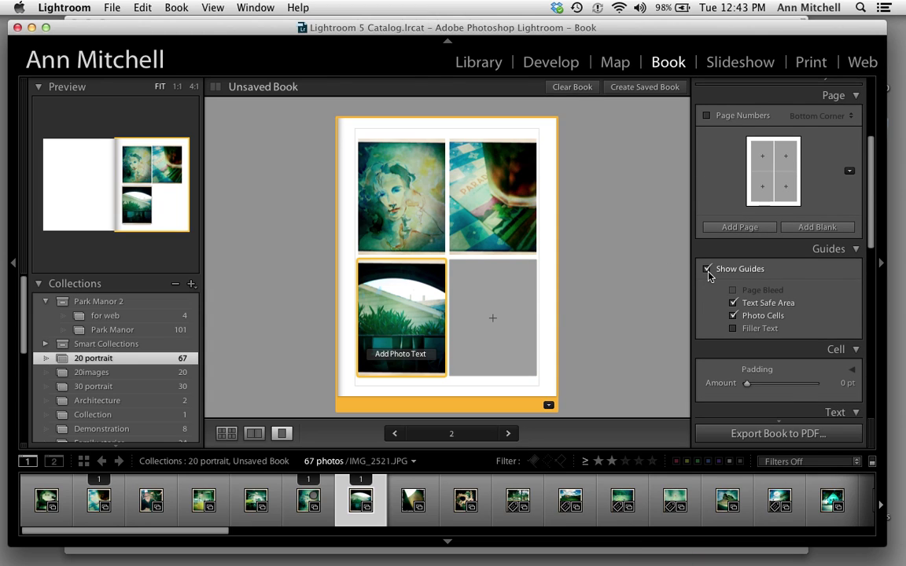
pyautogui.click(707, 269)
pyautogui.scroll(-4, 708, 279)
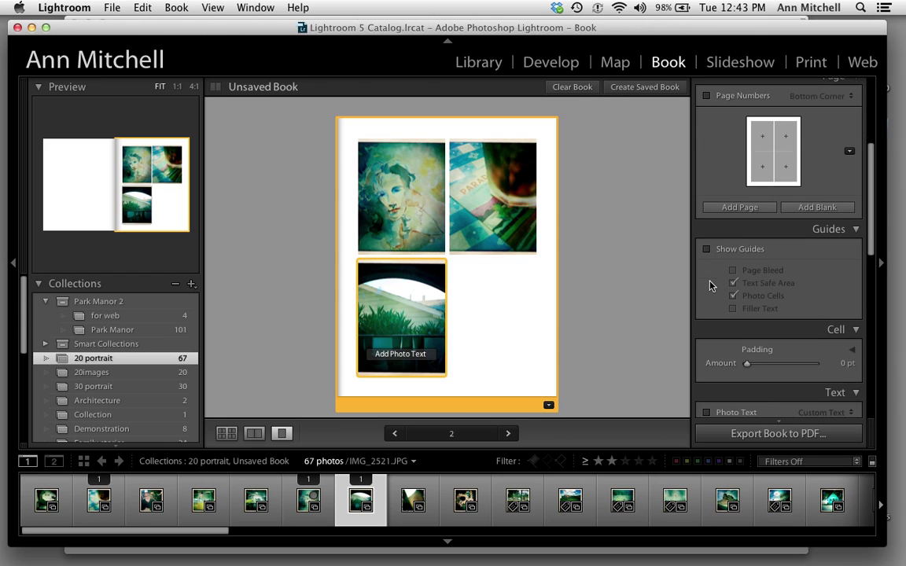
pyautogui.scroll(-2, 710, 285)
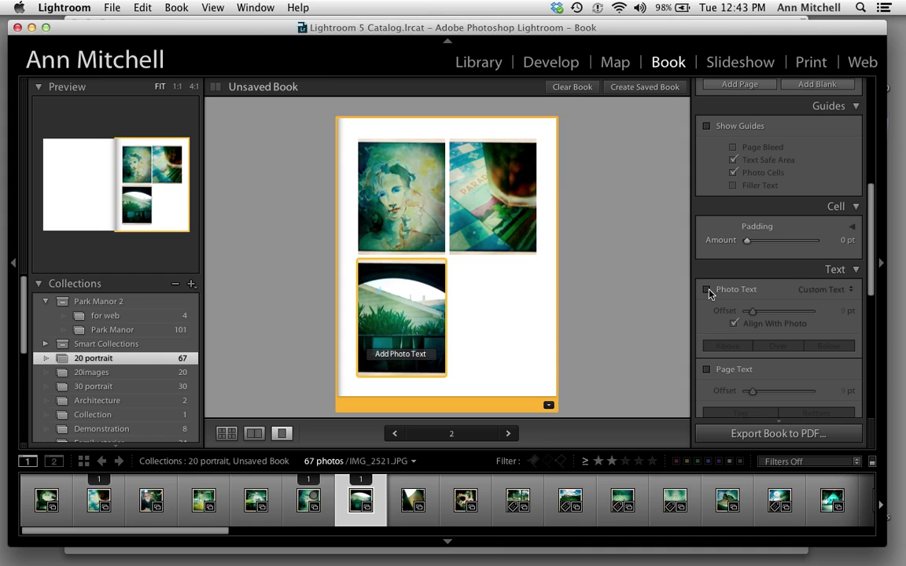
# Add photo text to the lower-left photo with a 7 pt offset, trying the over and above placements before settling on below
pyautogui.click(706, 289)
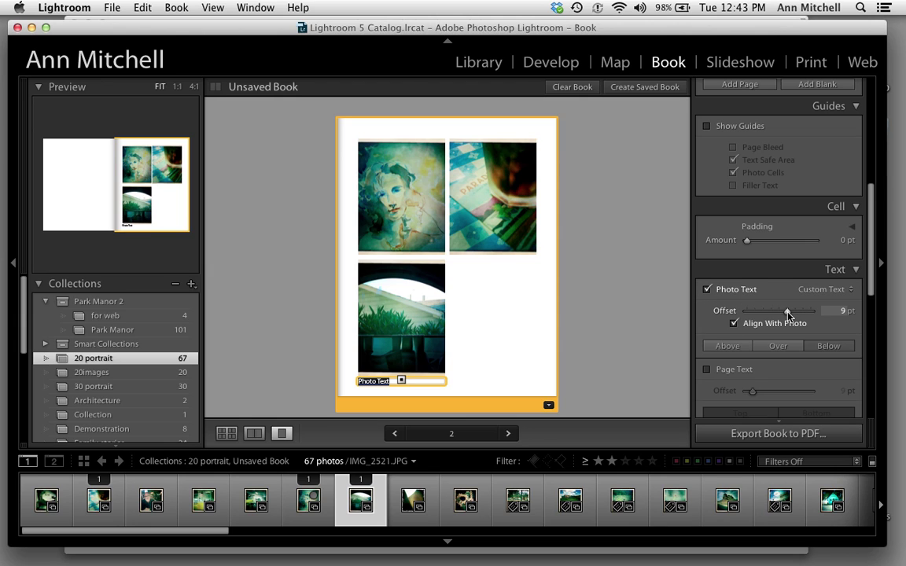
pyautogui.moveTo(788, 313); pyautogui.dragTo(778, 314)
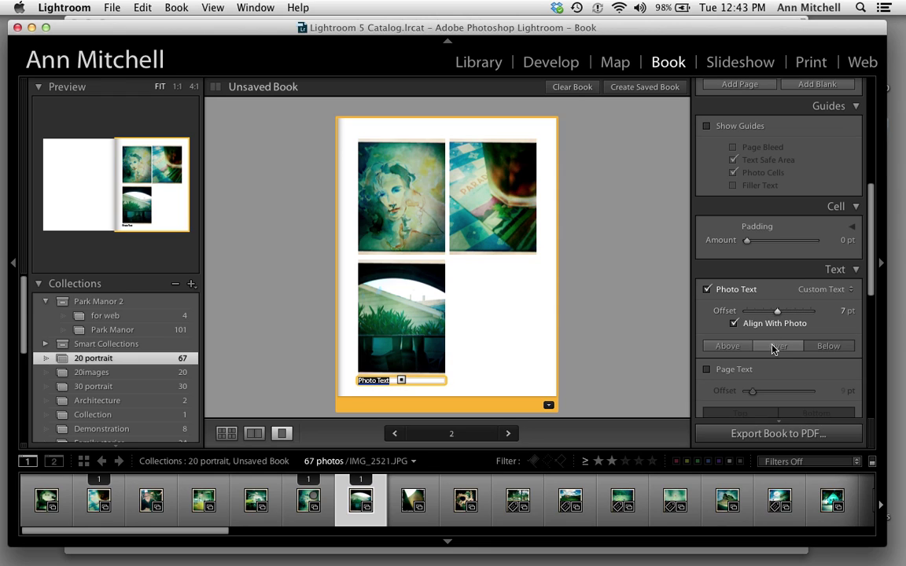
pyautogui.click(773, 346)
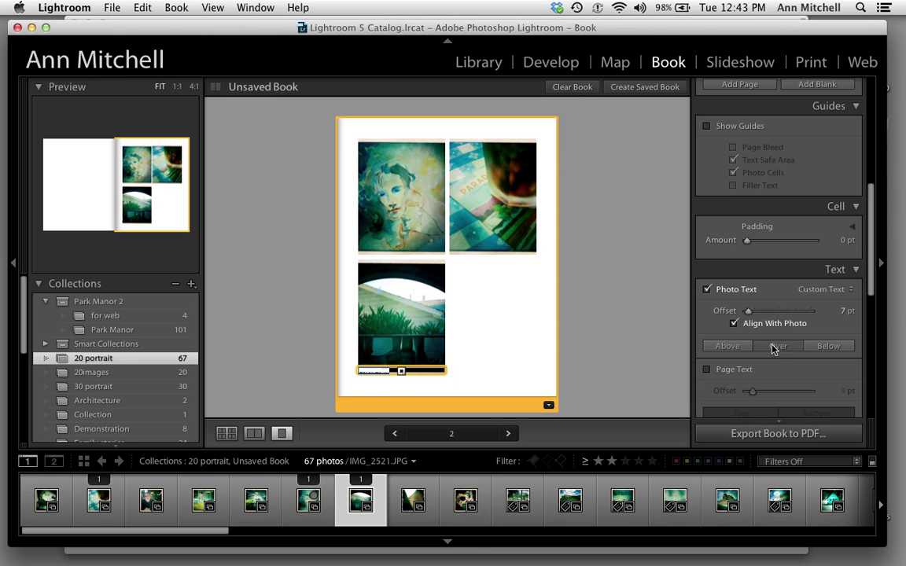
pyautogui.click(729, 347)
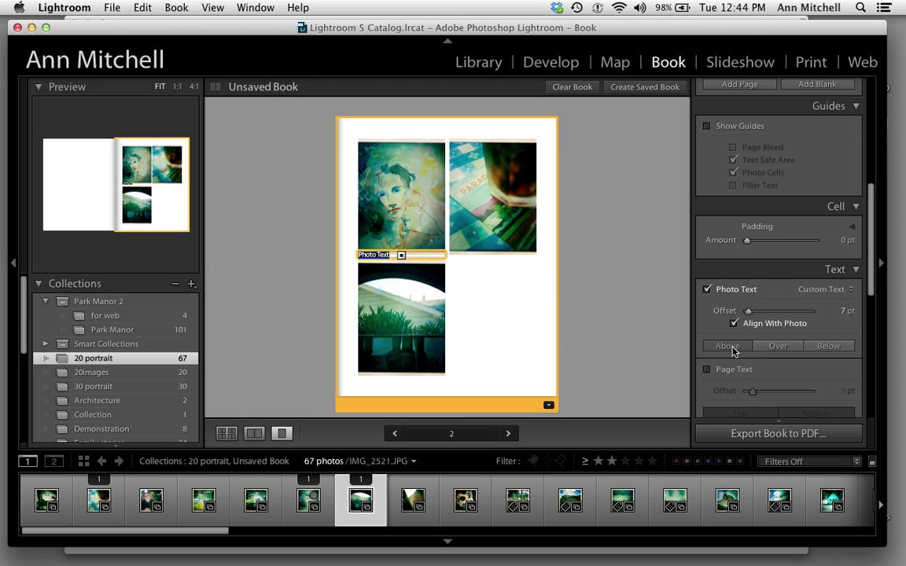
pyautogui.click(826, 347)
# Review the font list and the type and background settings for the photo text, keeping Myriad Pro as the font
pyautogui.scroll(-1, 758, 370)
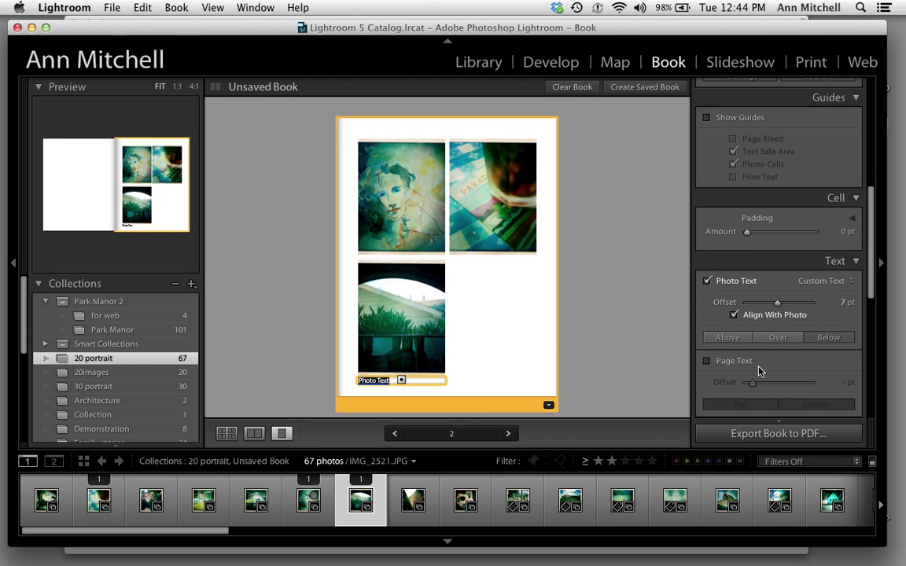
pyautogui.scroll(-1, 759, 370)
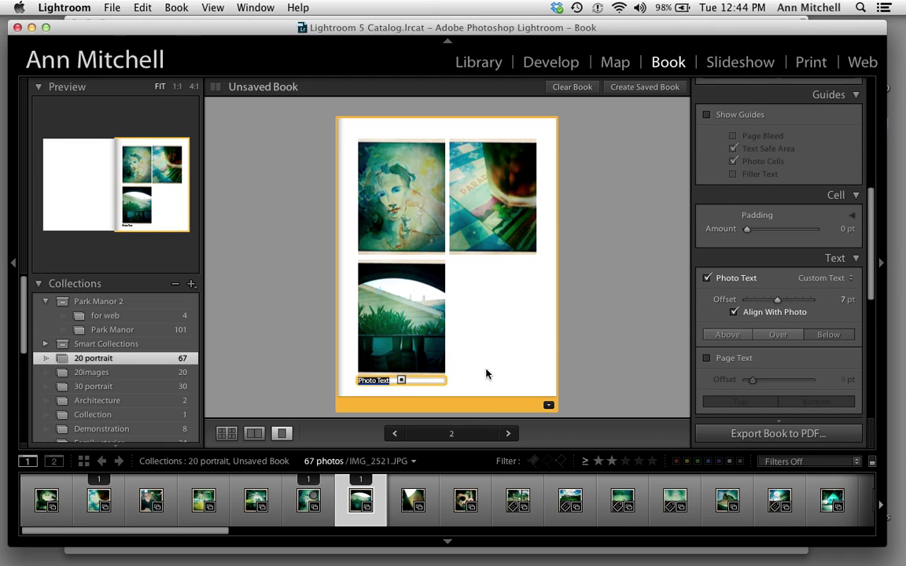
pyautogui.scroll(-5, 737, 357)
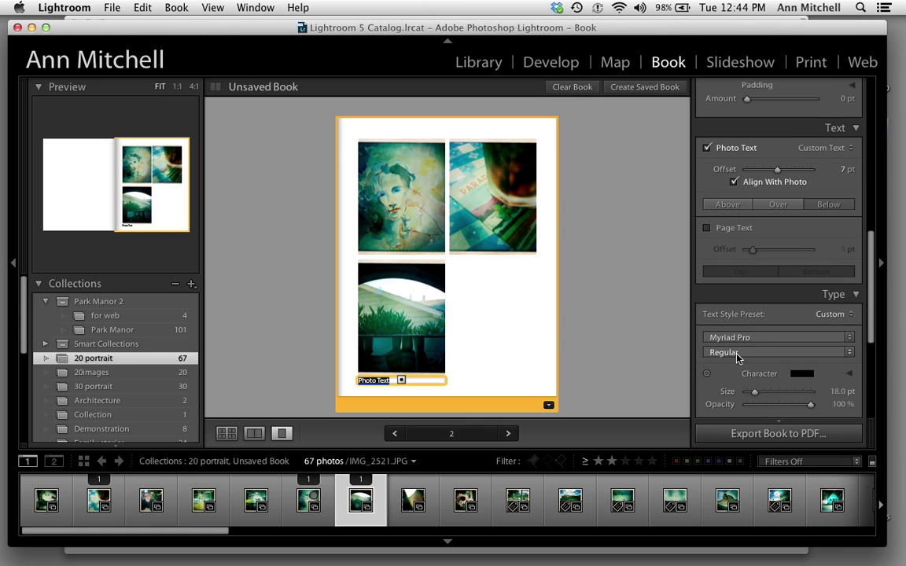
pyautogui.scroll(-1, 737, 358)
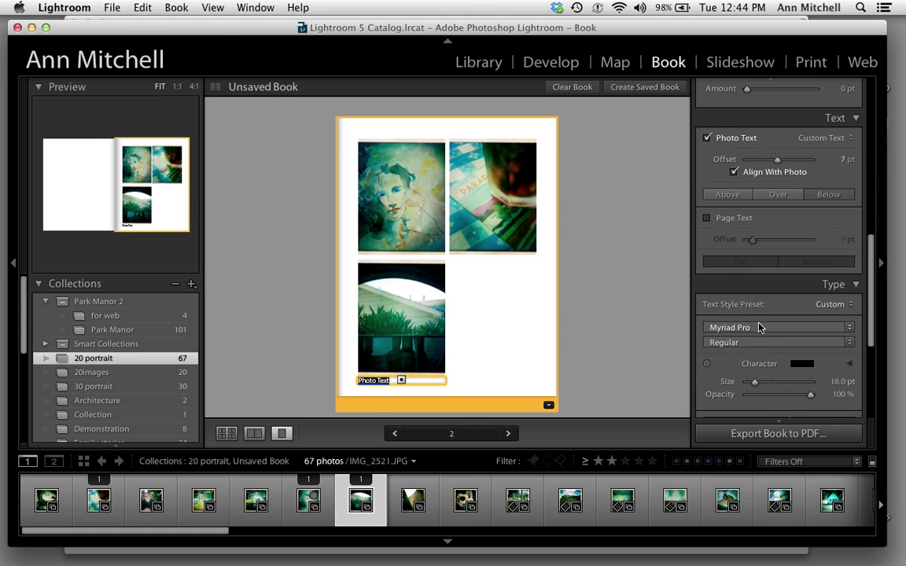
pyautogui.click(760, 331)
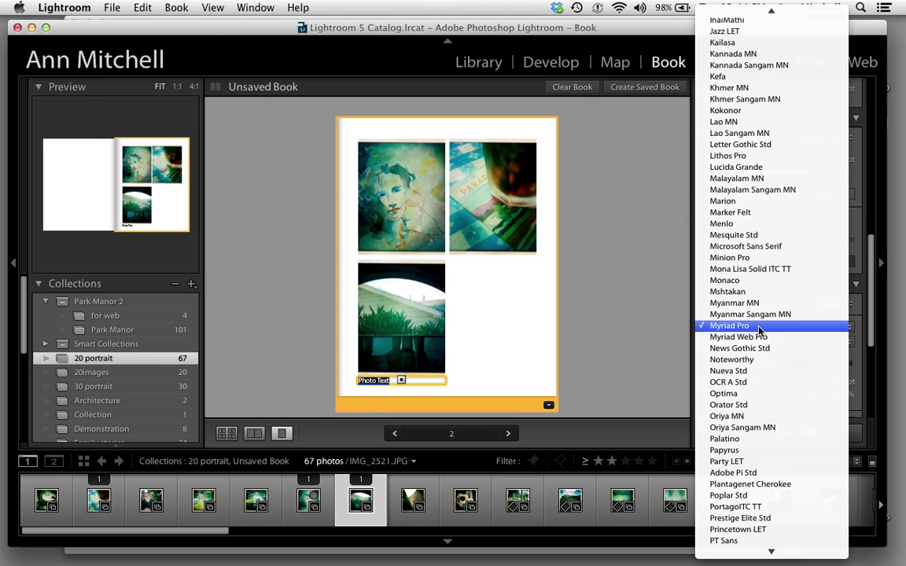
pyautogui.click(760, 331)
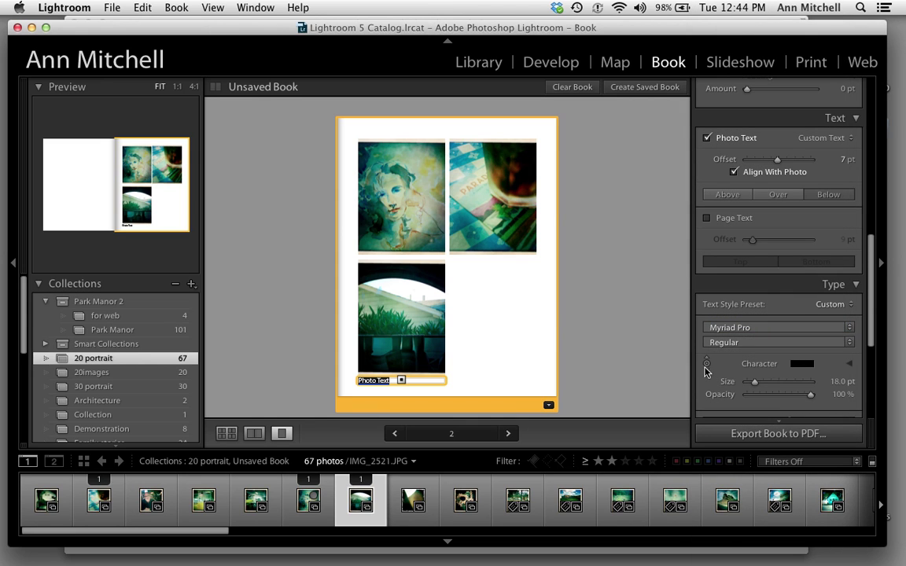
pyautogui.scroll(-3, 718, 371)
pyautogui.scroll(-4, 717, 371)
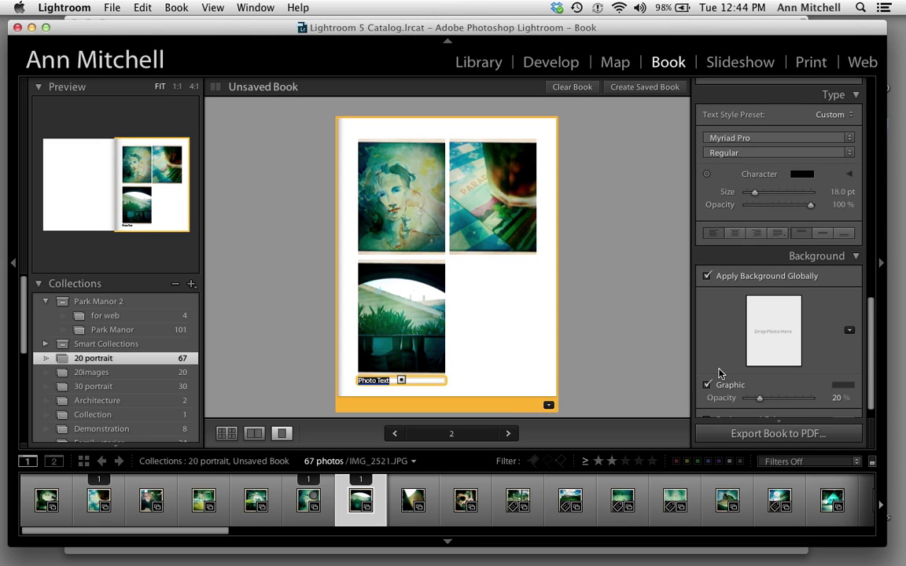
pyautogui.scroll(10, 719, 374)
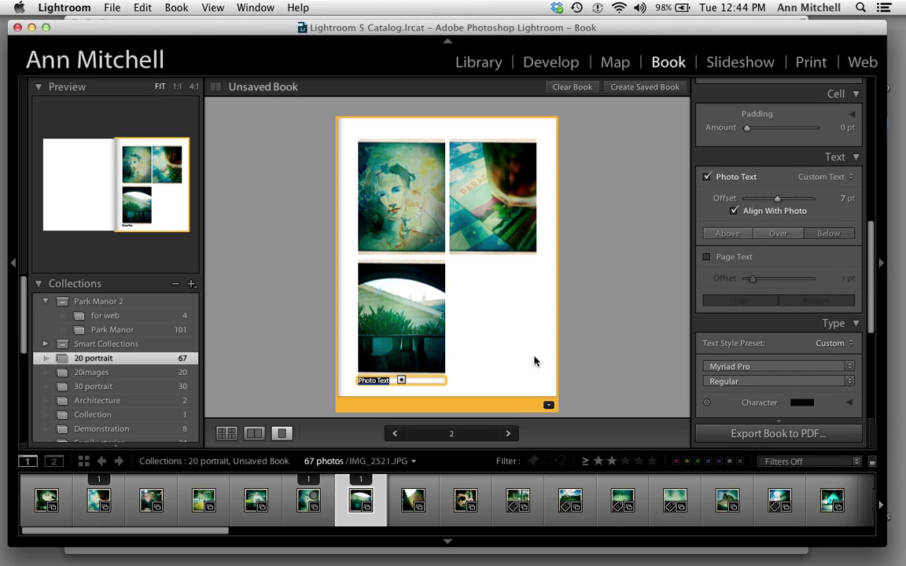
# Add page text to page 2, place it at the top of the page and set its offset to 0 pt
pyautogui.click(541, 390)
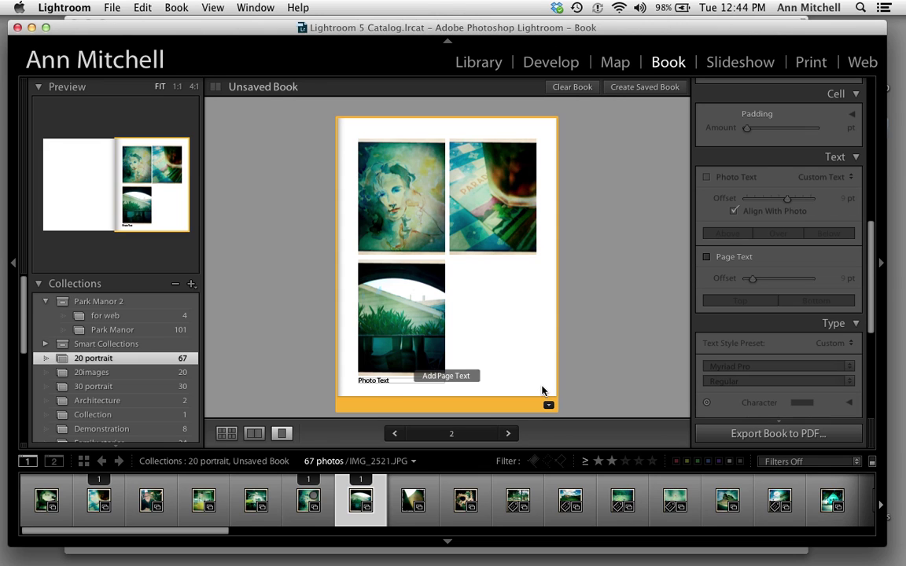
pyautogui.scroll(5, 735, 342)
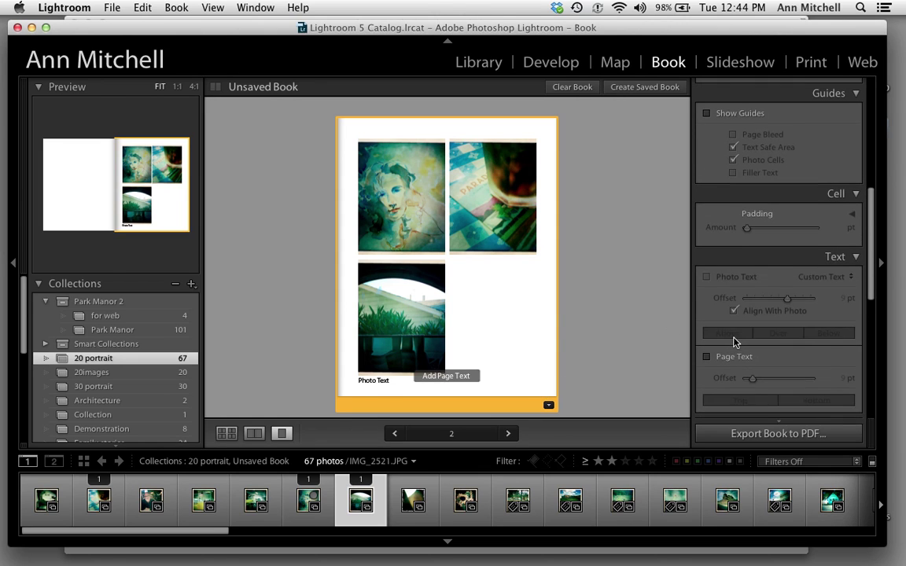
pyautogui.scroll(-4, 735, 342)
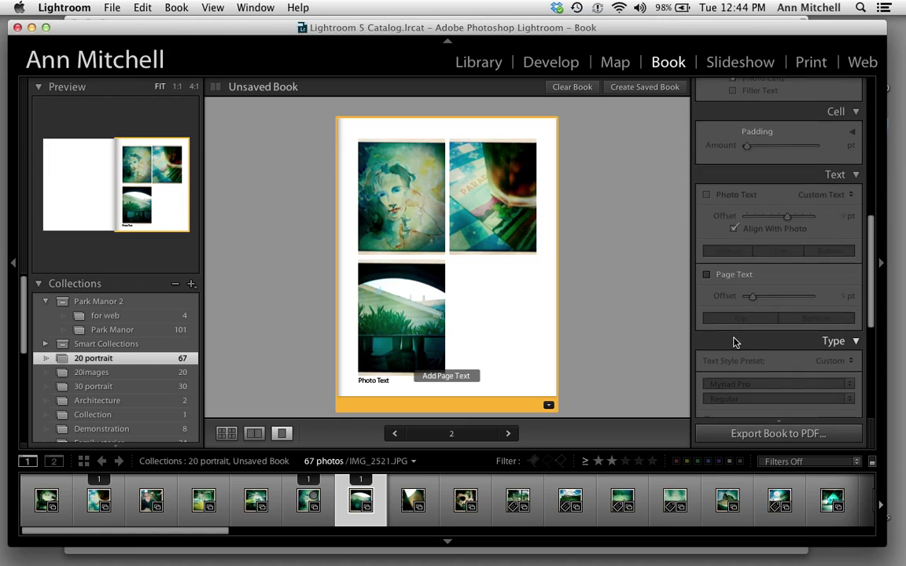
pyautogui.scroll(-1, 735, 342)
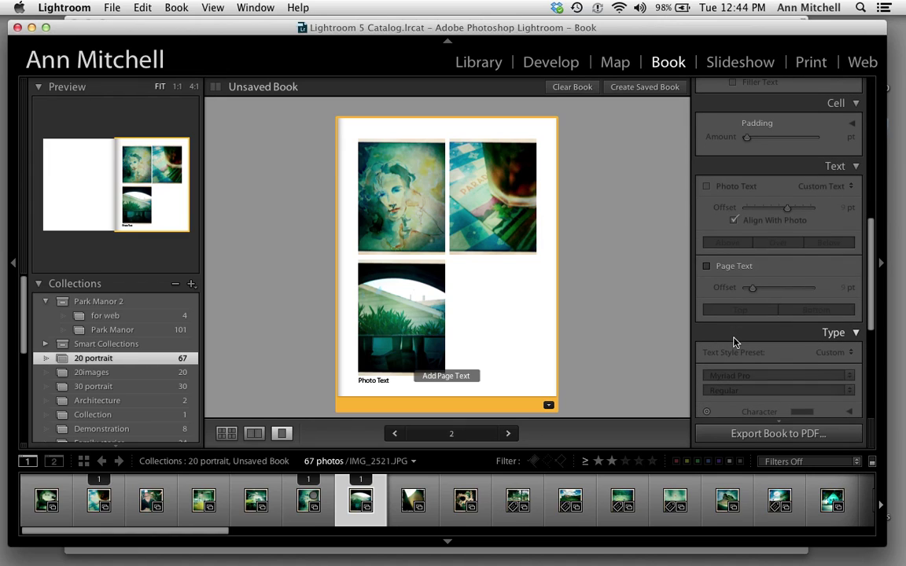
pyautogui.click(705, 268)
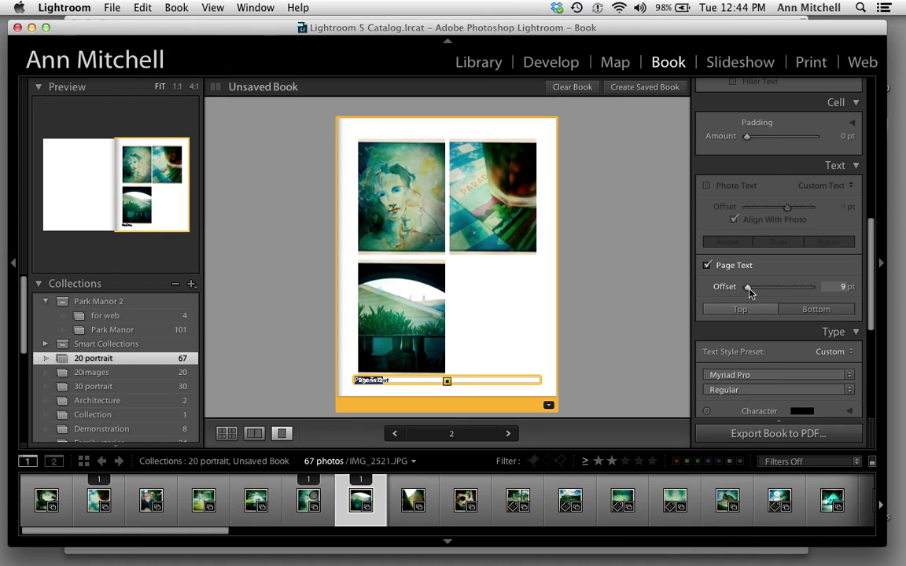
pyautogui.click(746, 311)
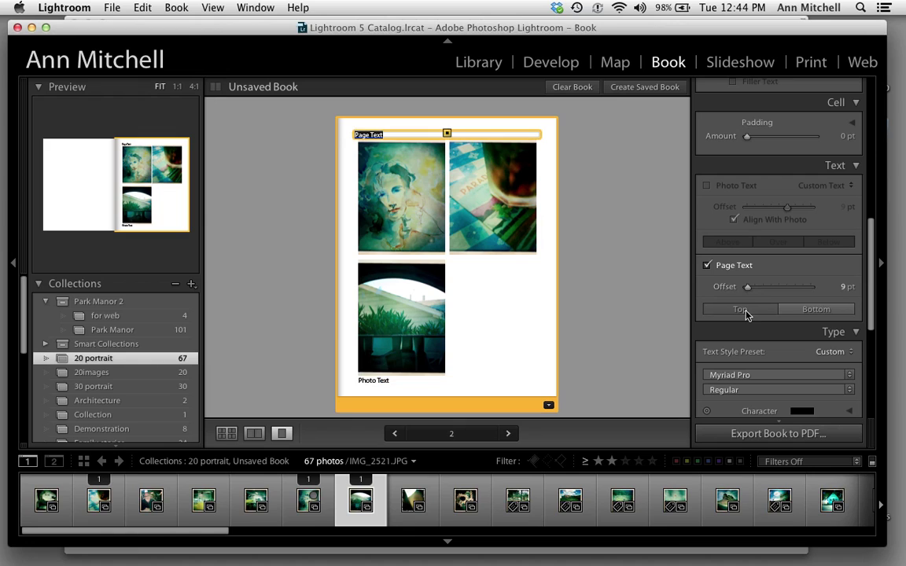
pyautogui.moveTo(747, 287)
pyautogui.mouseDown()
pyautogui.moveTo(772, 291)
pyautogui.moveTo(743, 289)
pyautogui.mouseUp()
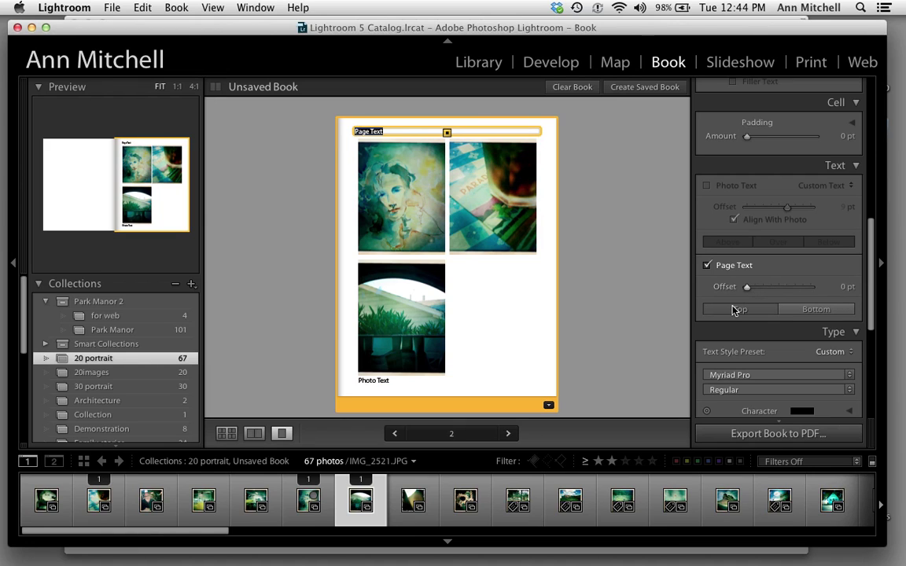
# Try a purple and a dark grey background colour on the book pages, and turn the background colour off again
pyautogui.scroll(-3, 733, 314)
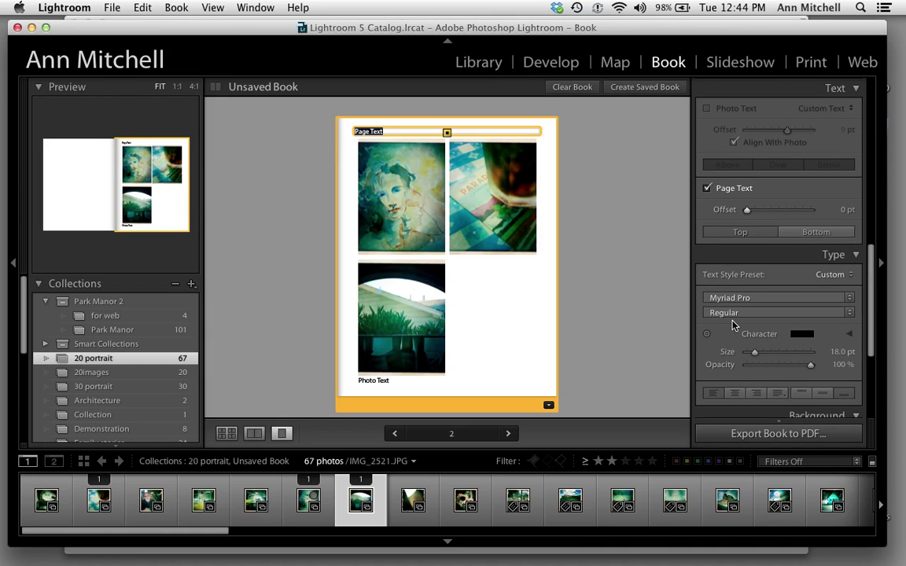
pyautogui.scroll(-4, 732, 325)
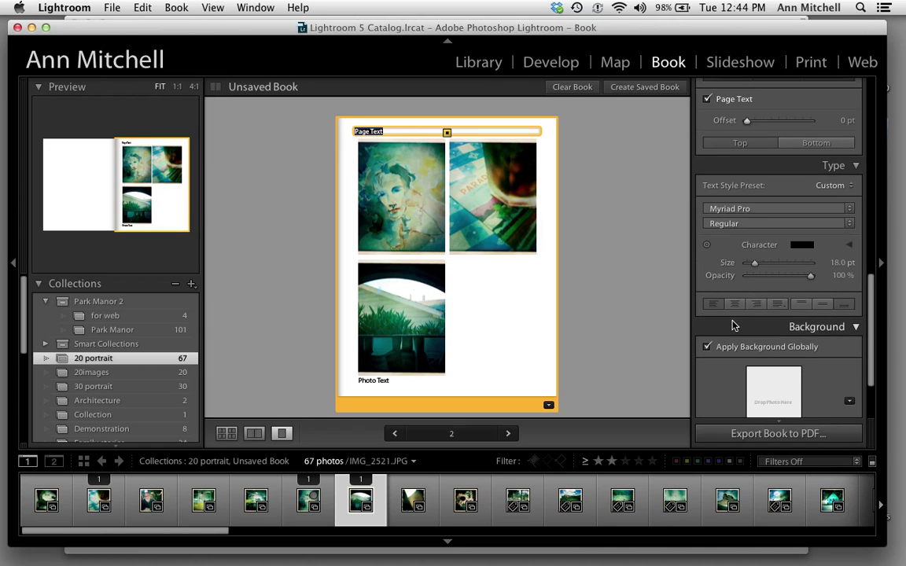
pyautogui.scroll(-3, 732, 324)
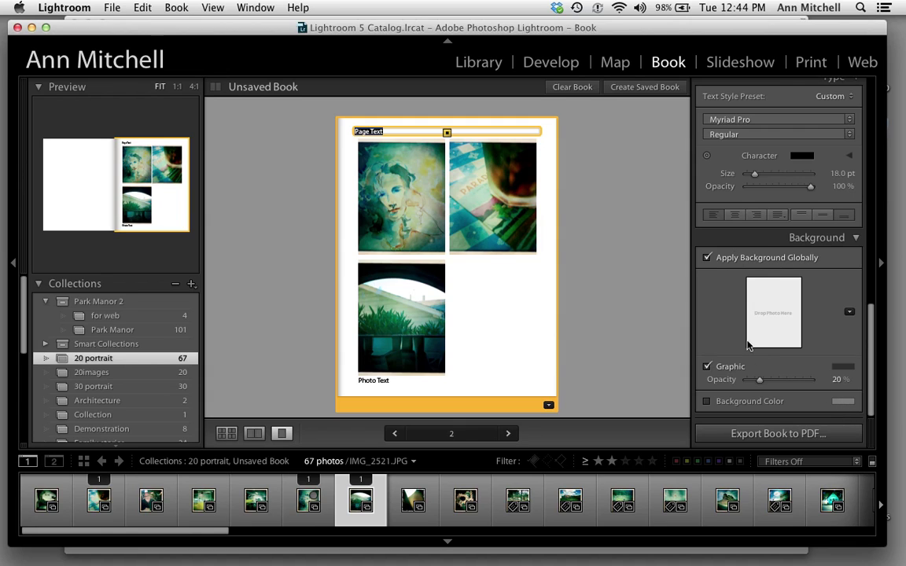
pyautogui.click(706, 402)
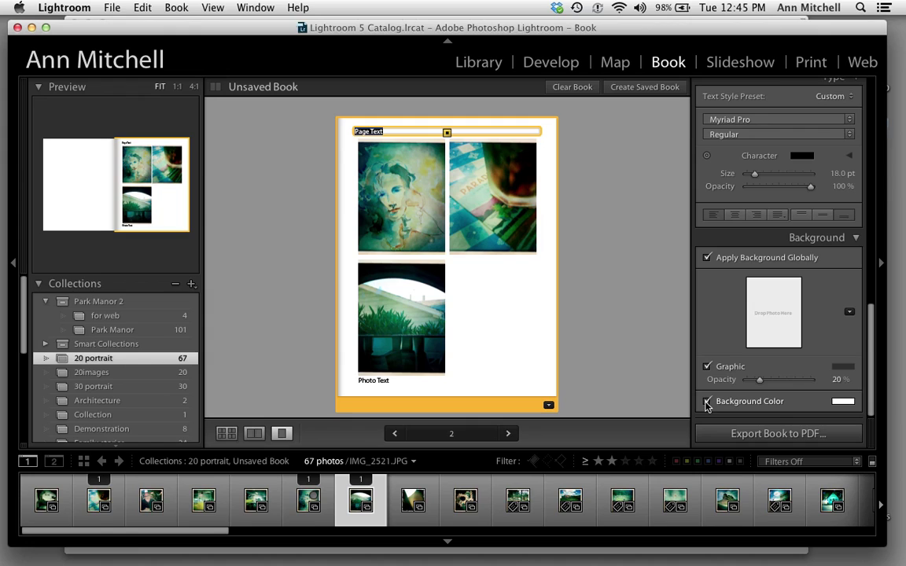
pyautogui.click(842, 402)
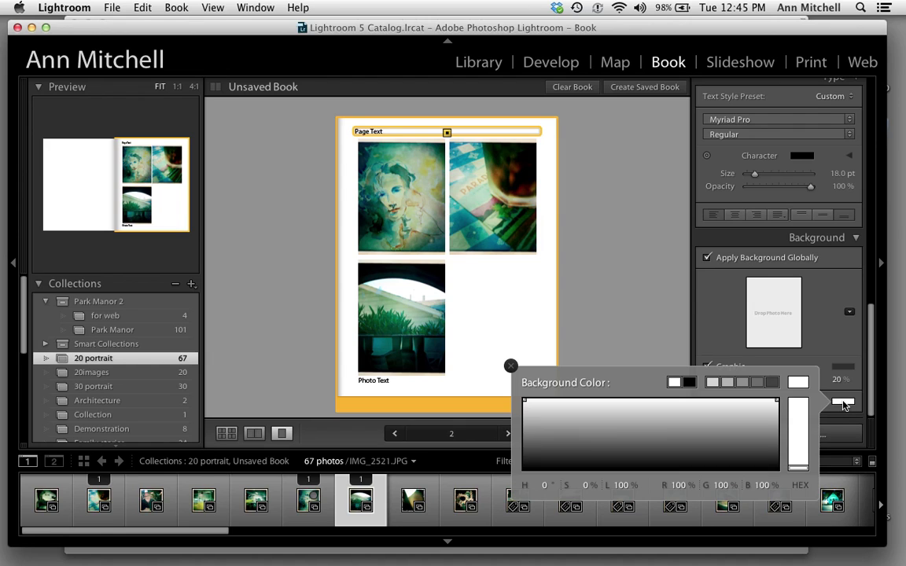
pyautogui.click(720, 442)
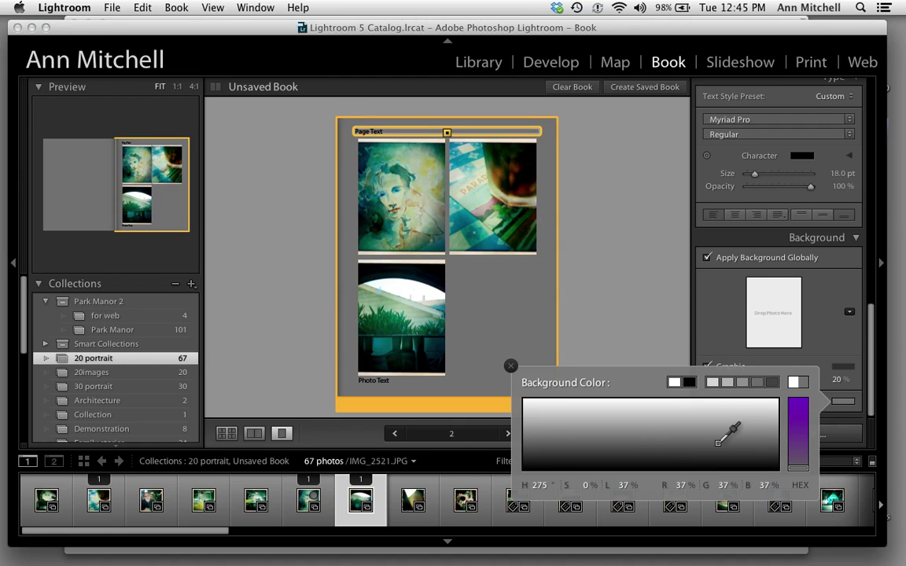
pyautogui.click(799, 426)
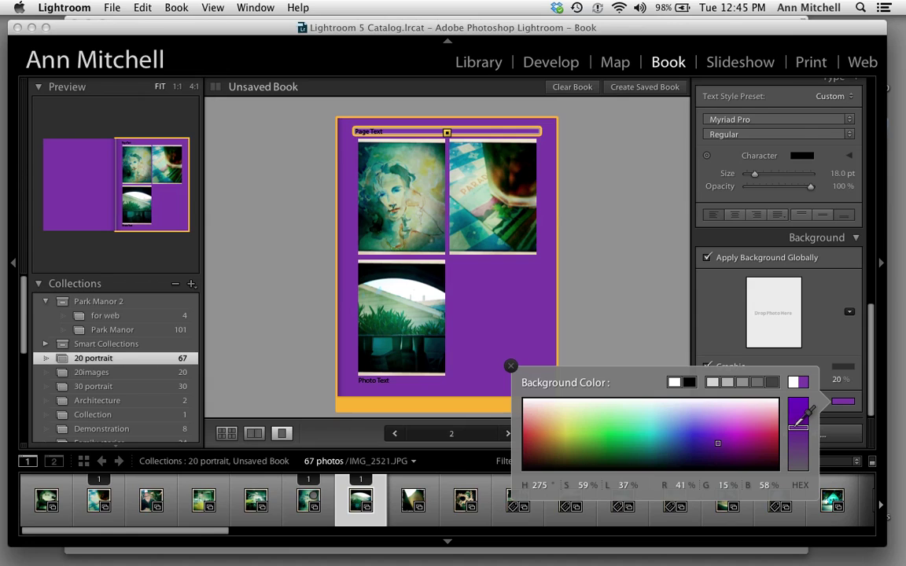
pyautogui.click(759, 382)
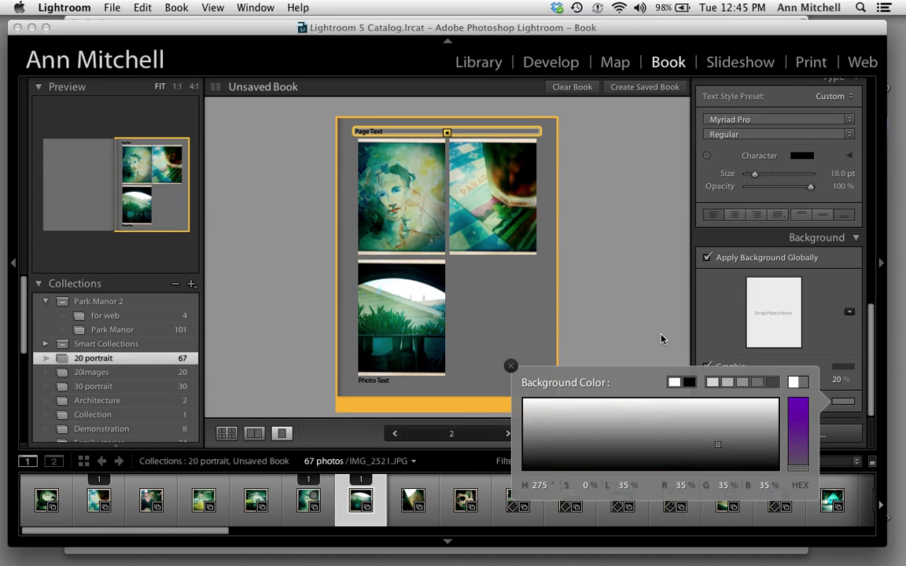
pyautogui.click(511, 367)
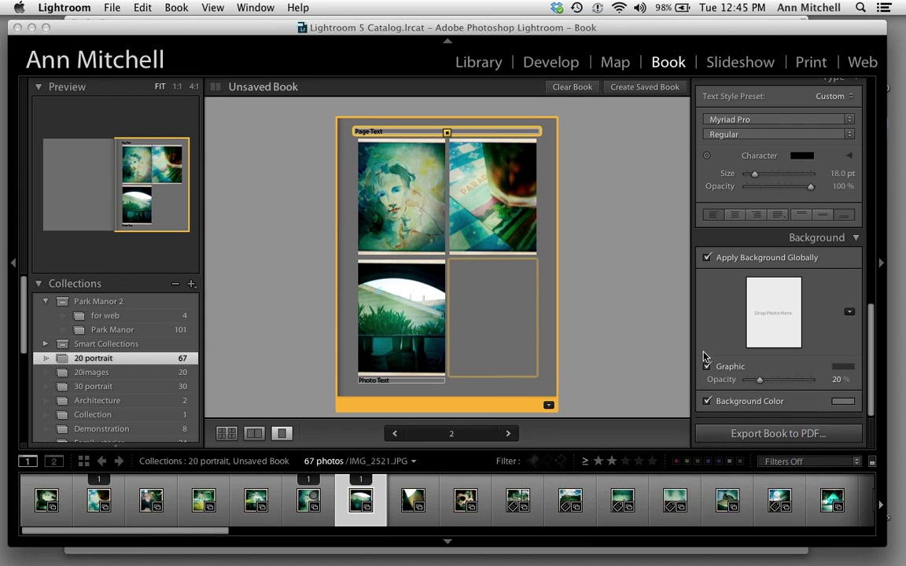
pyautogui.click(707, 400)
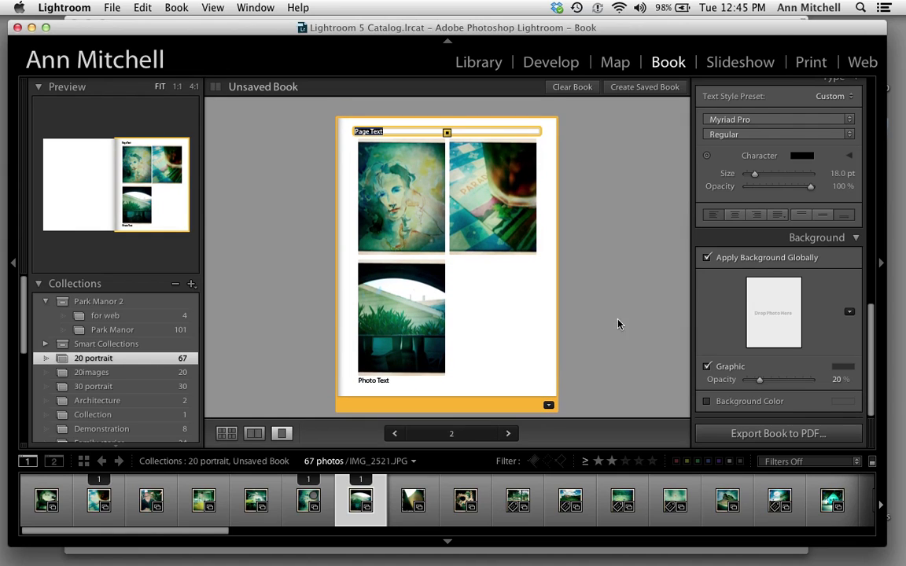
# Show all pages of the book in the multi-page overview
pyautogui.click(226, 433)
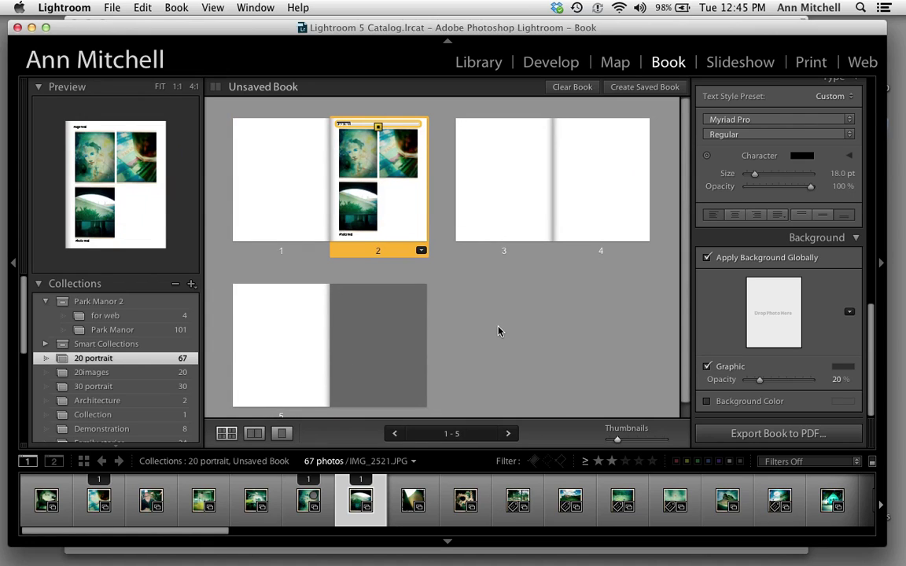